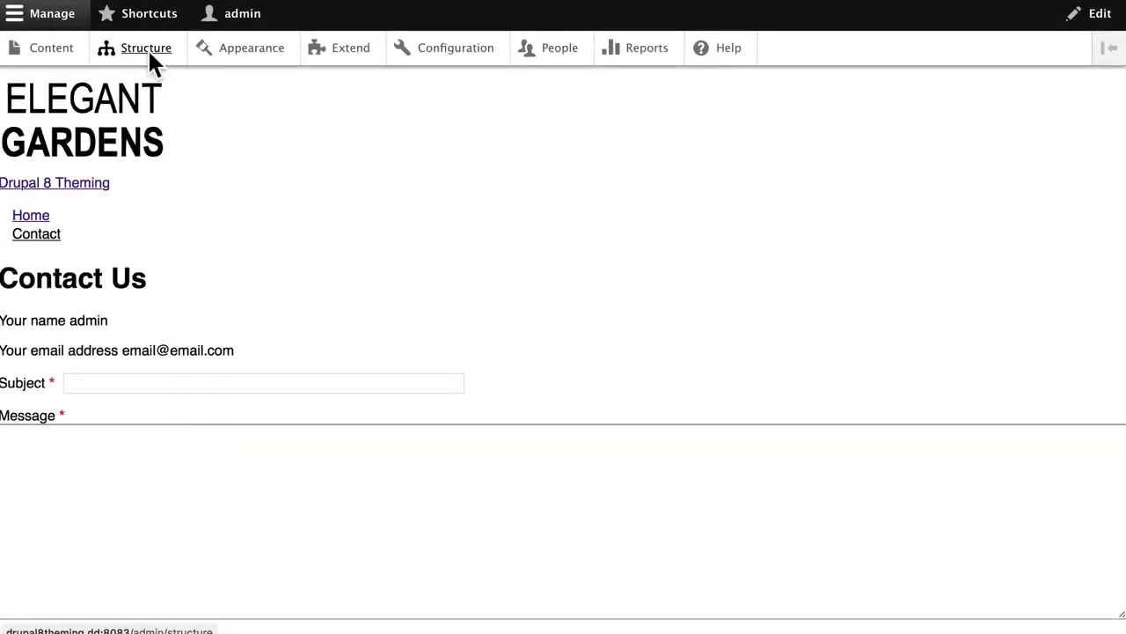
Step: Start a new content type from Structure > Content types
click(150, 54)
click(76, 373)
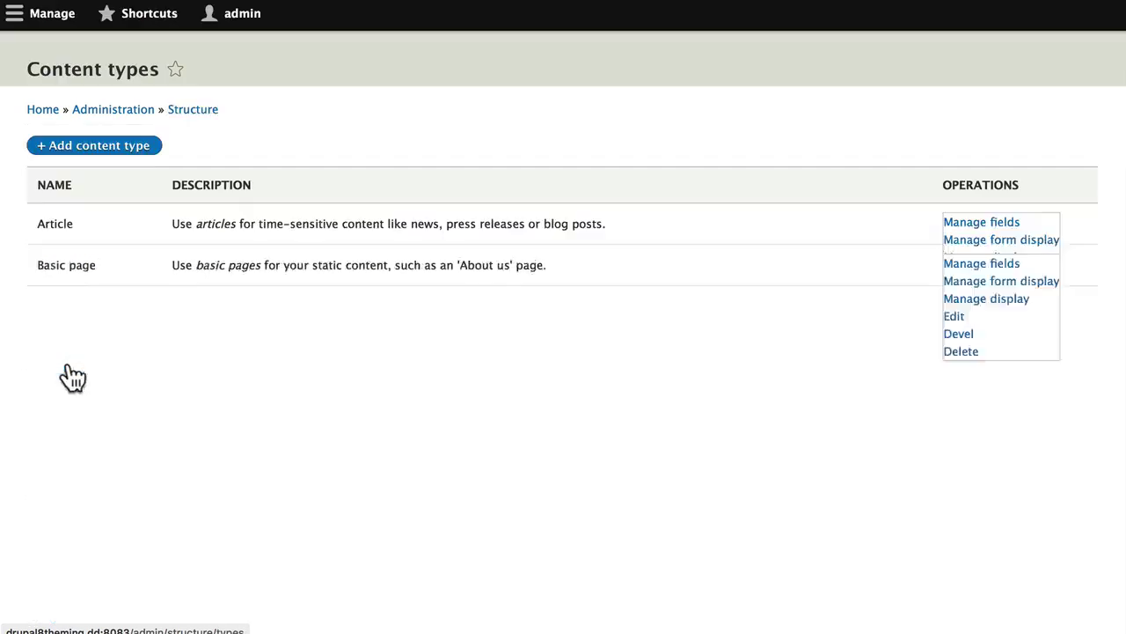
click(82, 181)
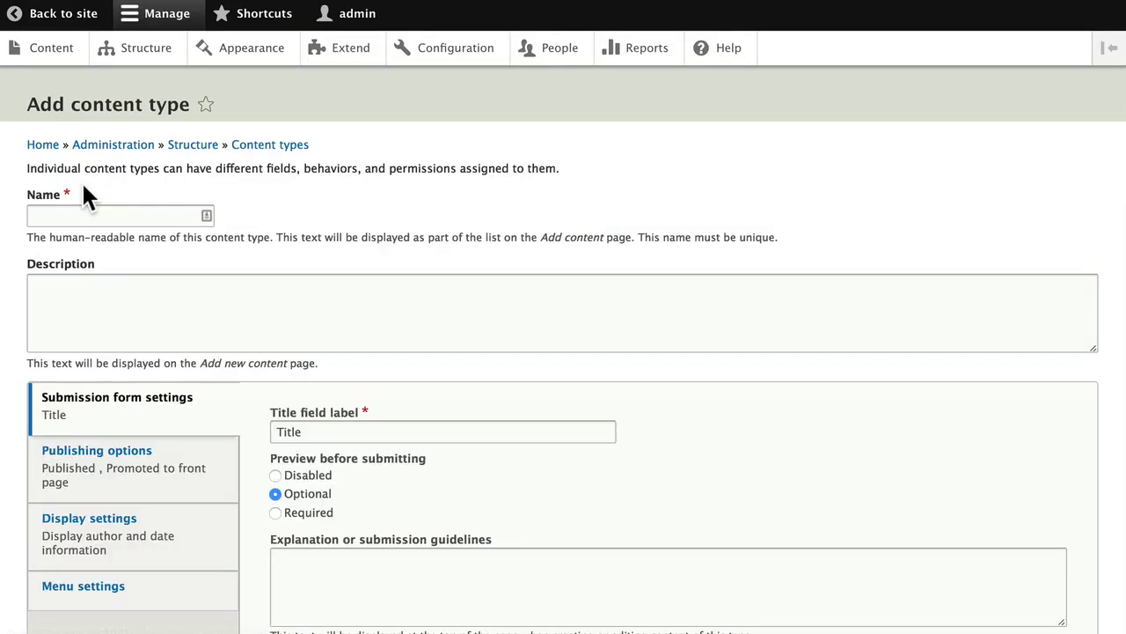
Step: Name the type 'Services' and describe it as for new services available to clients
click(74, 214)
text(Services)
click(161, 315)
text(Use this content type to describe new er)
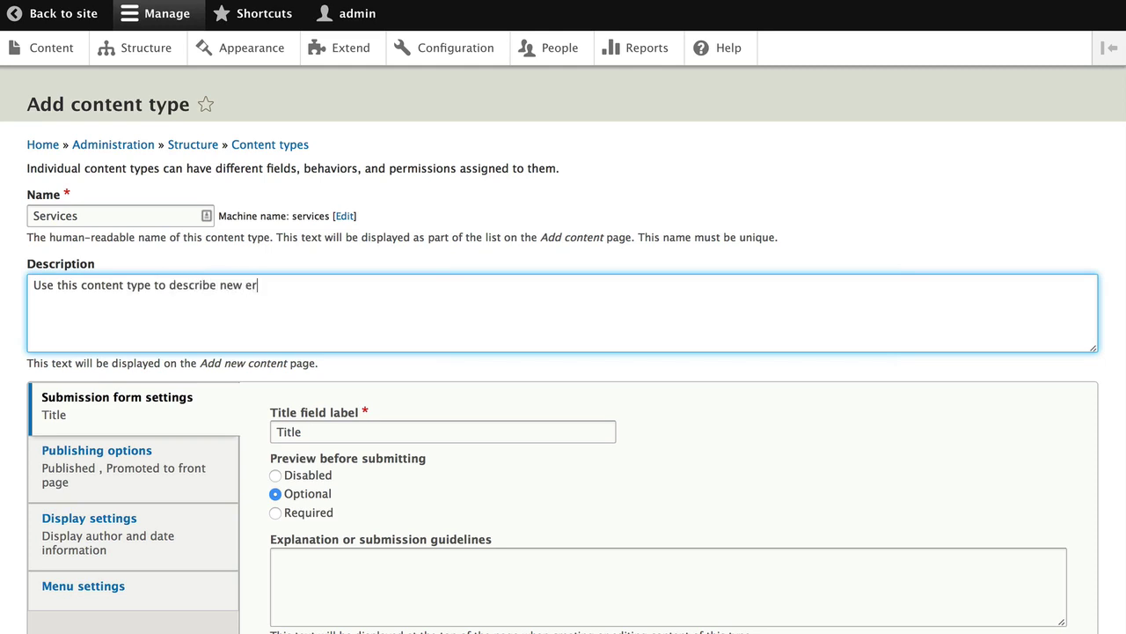
key(BackSpace)
text(services available to clients)
Step: Turn off front-page promotion, author/date display and Main navigation, then save the Services type
scroll(105, 384, down, 3)
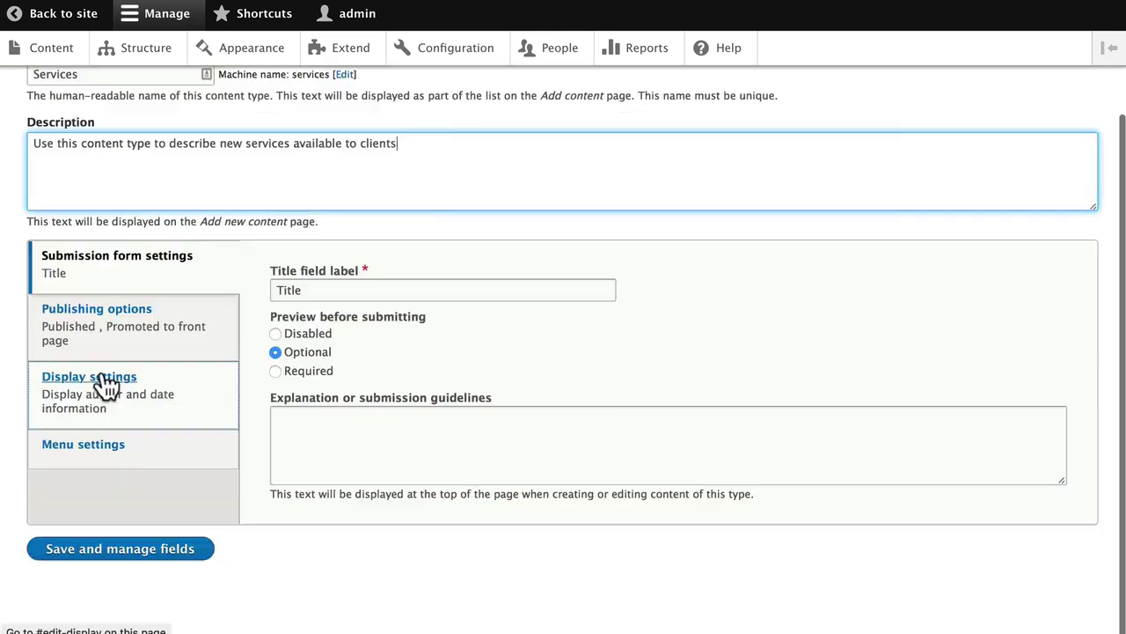
click(76, 313)
click(276, 354)
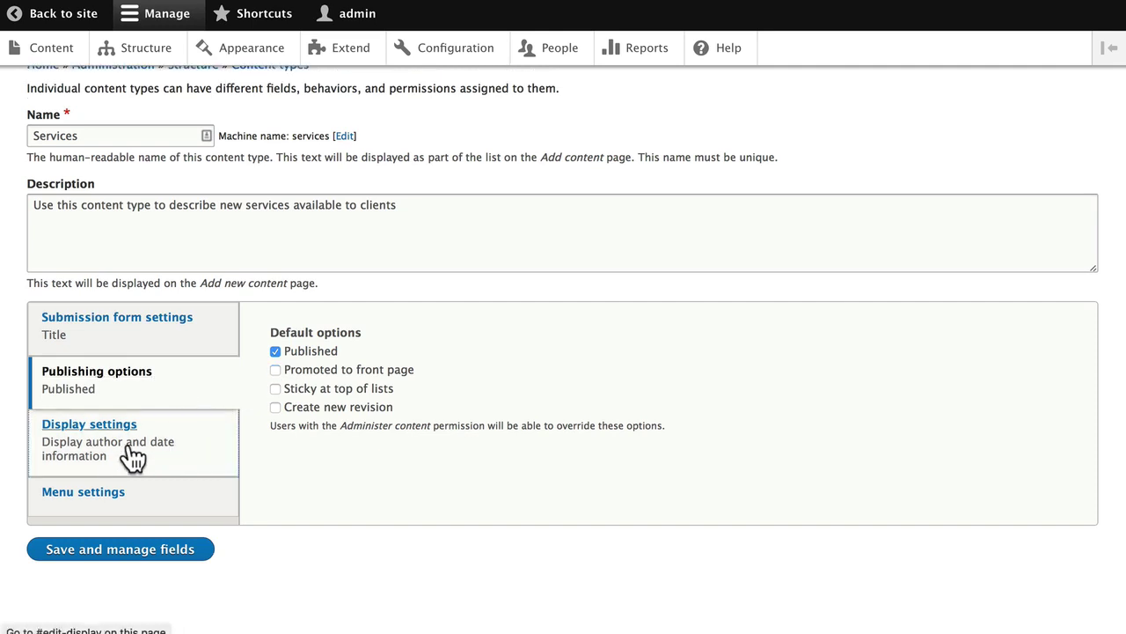
click(96, 453)
click(274, 333)
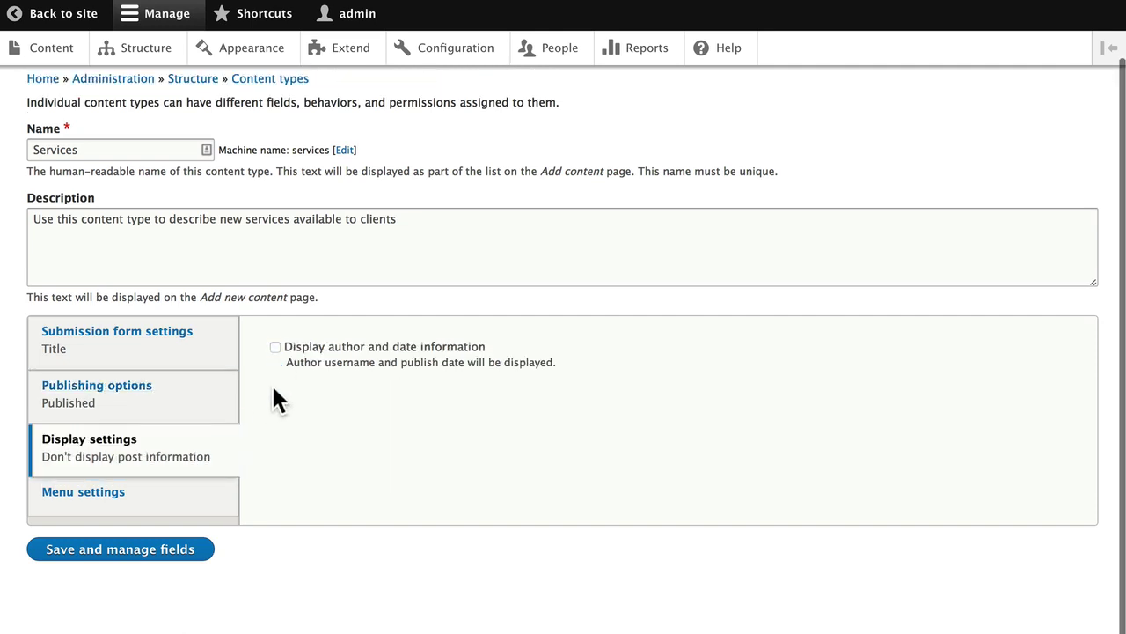
click(92, 501)
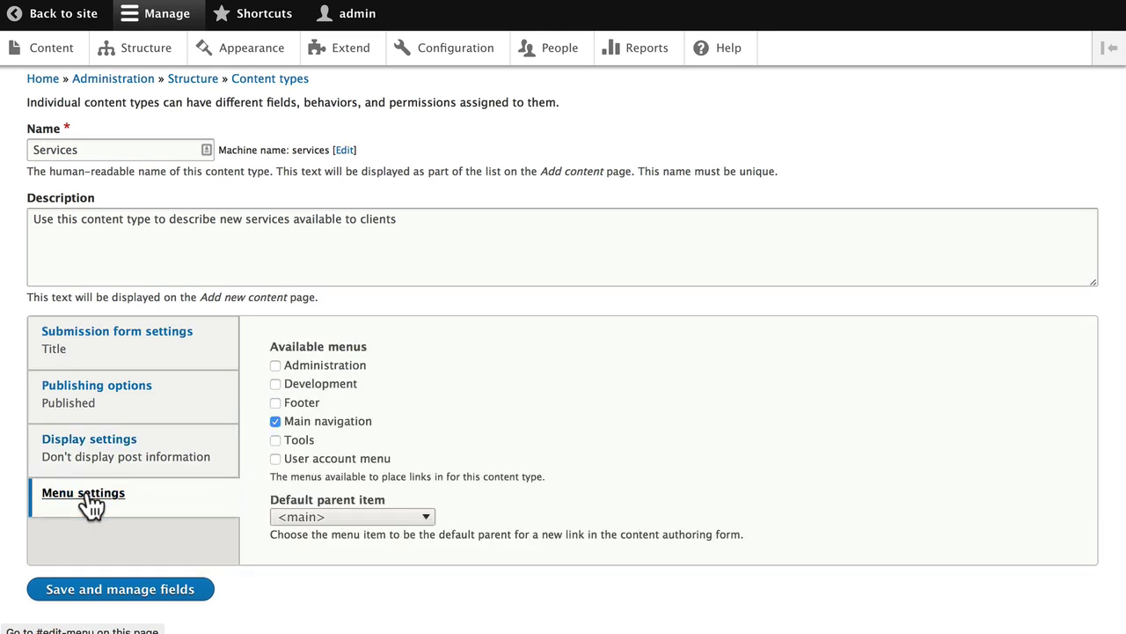
click(275, 421)
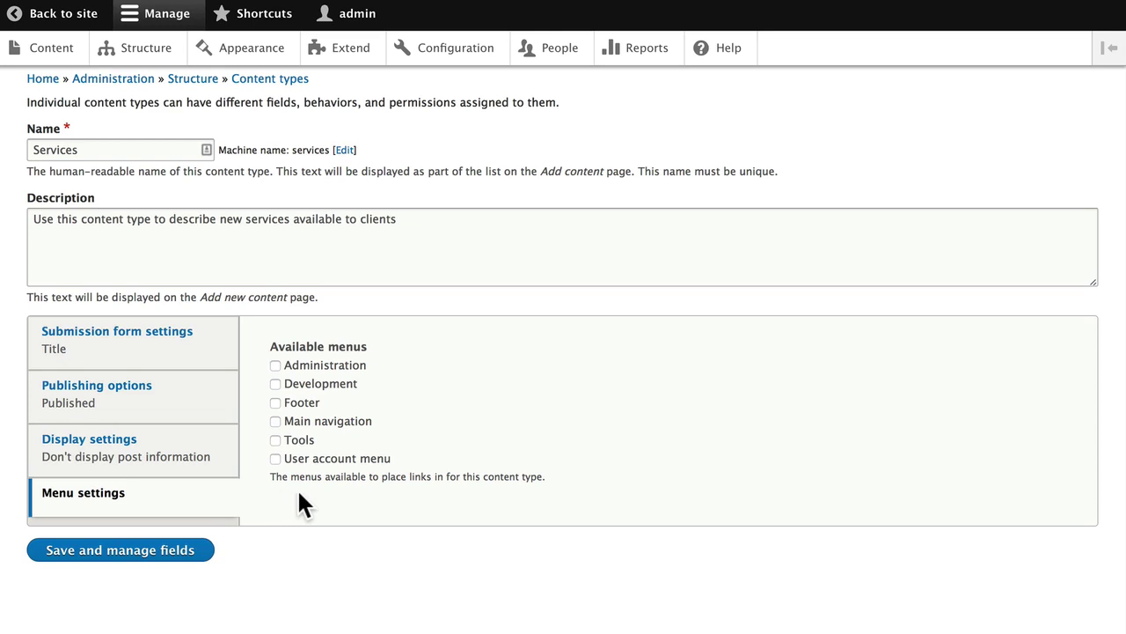
click(112, 552)
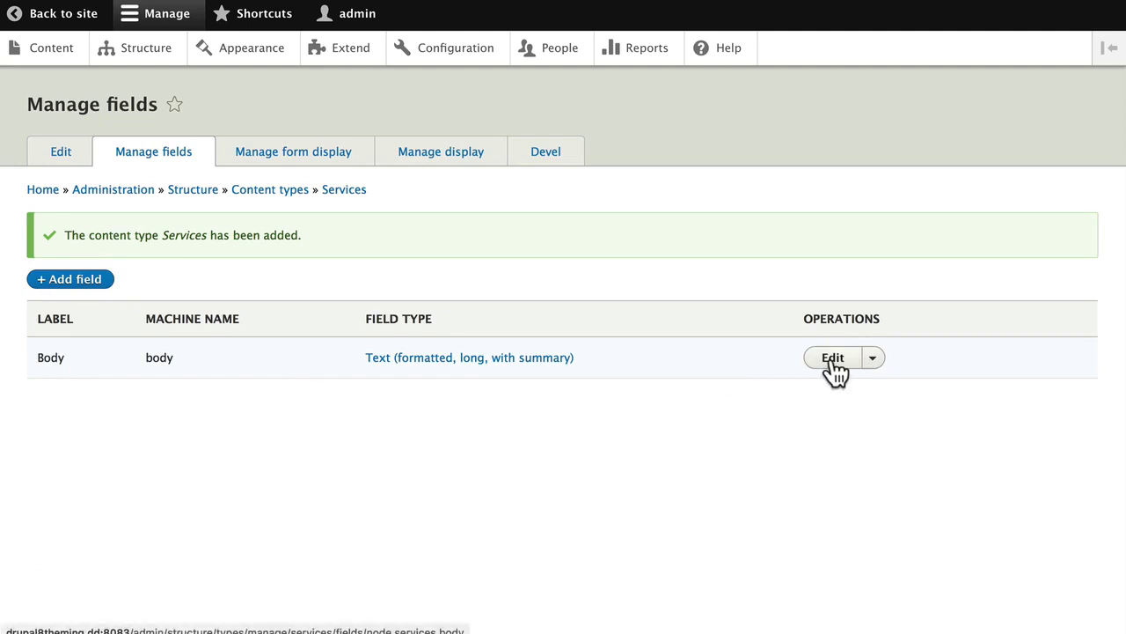
Step: Relabel the Body field 'Description of Services', mark it required and save
click(833, 360)
double_click(175, 242)
text(Descr)
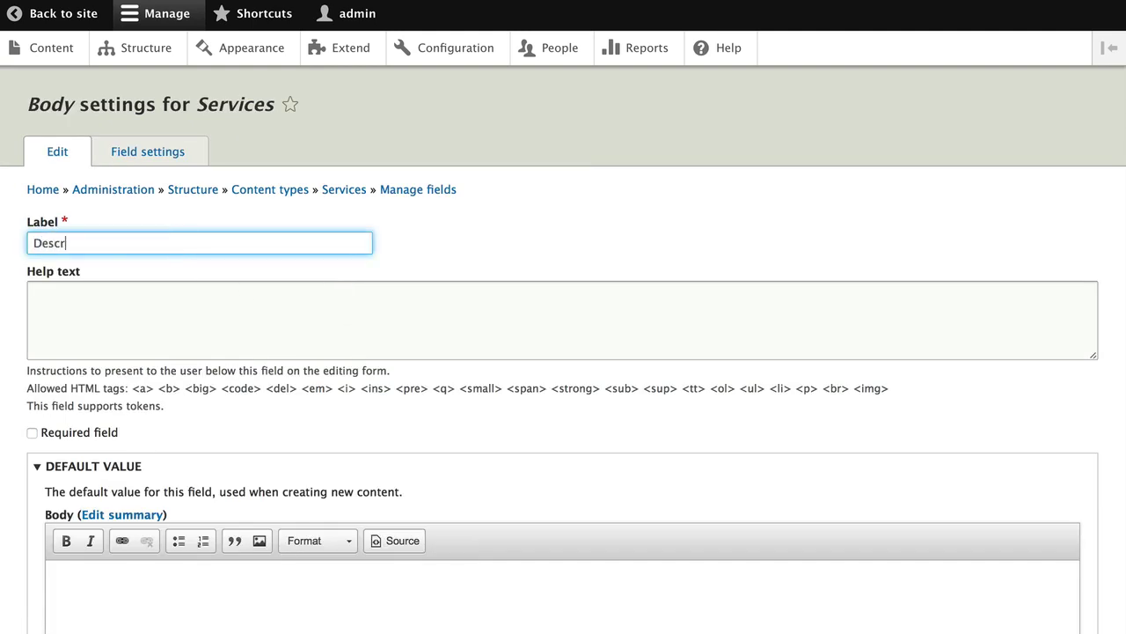
text(iption of Services)
click(31, 429)
scroll(19, 487, down, 5)
click(71, 553)
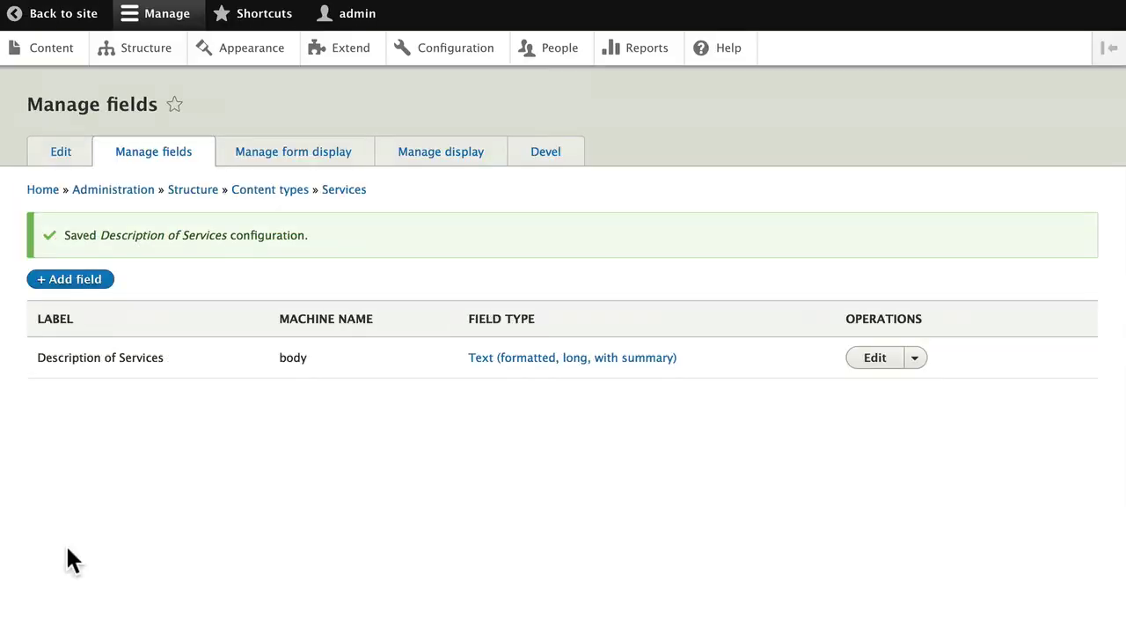
Step: Add an Image-type field labelled 'Service Image' to Services
click(75, 281)
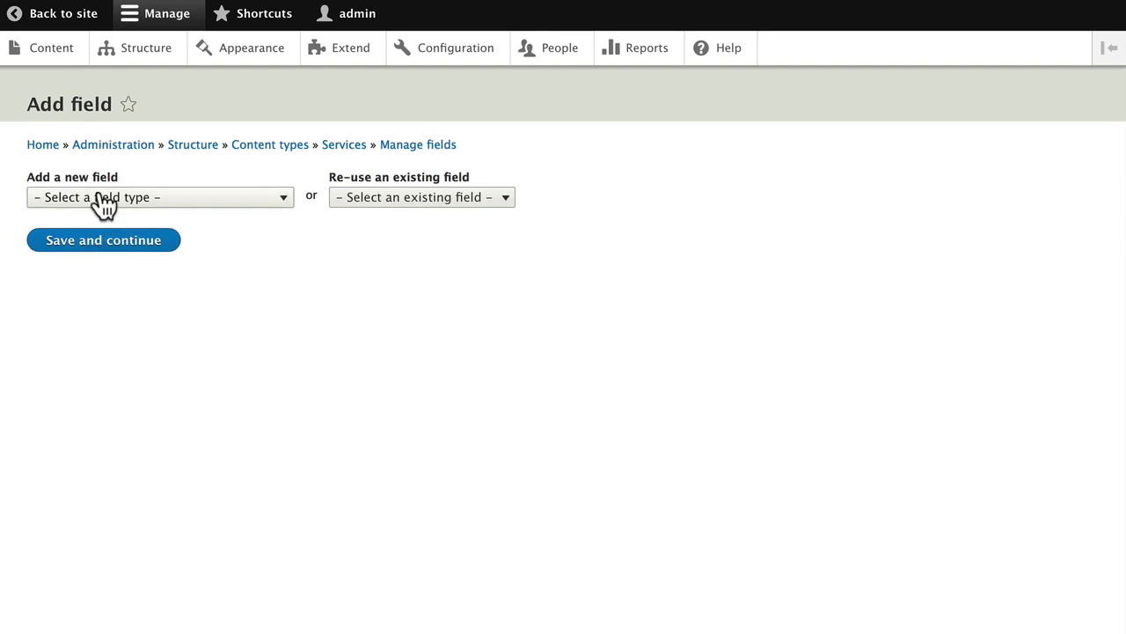
click(99, 198)
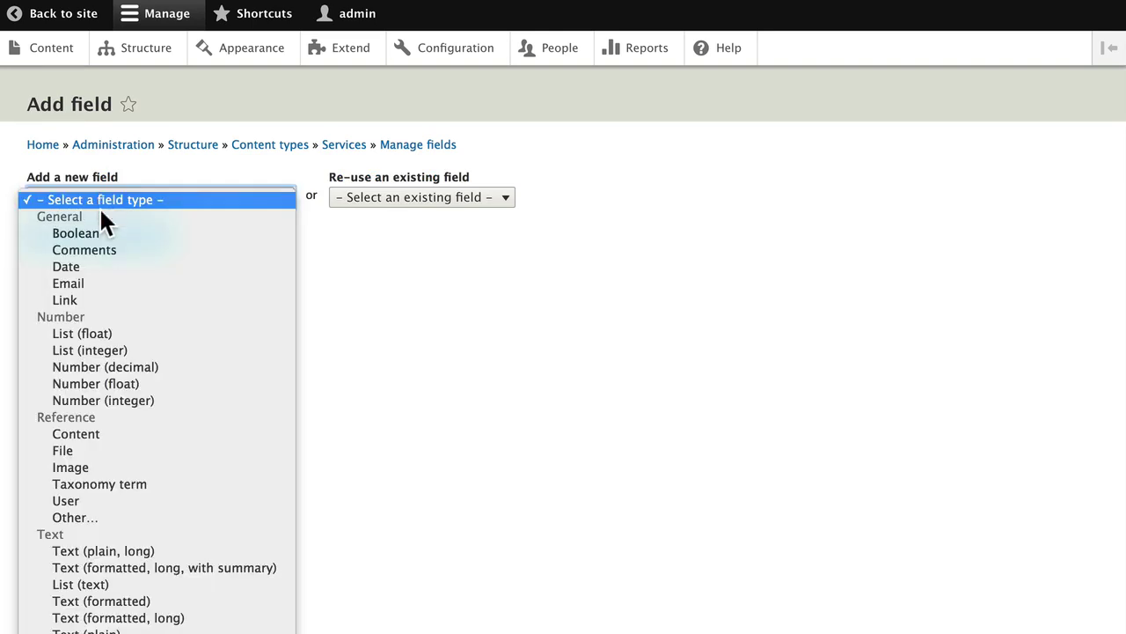
click(59, 468)
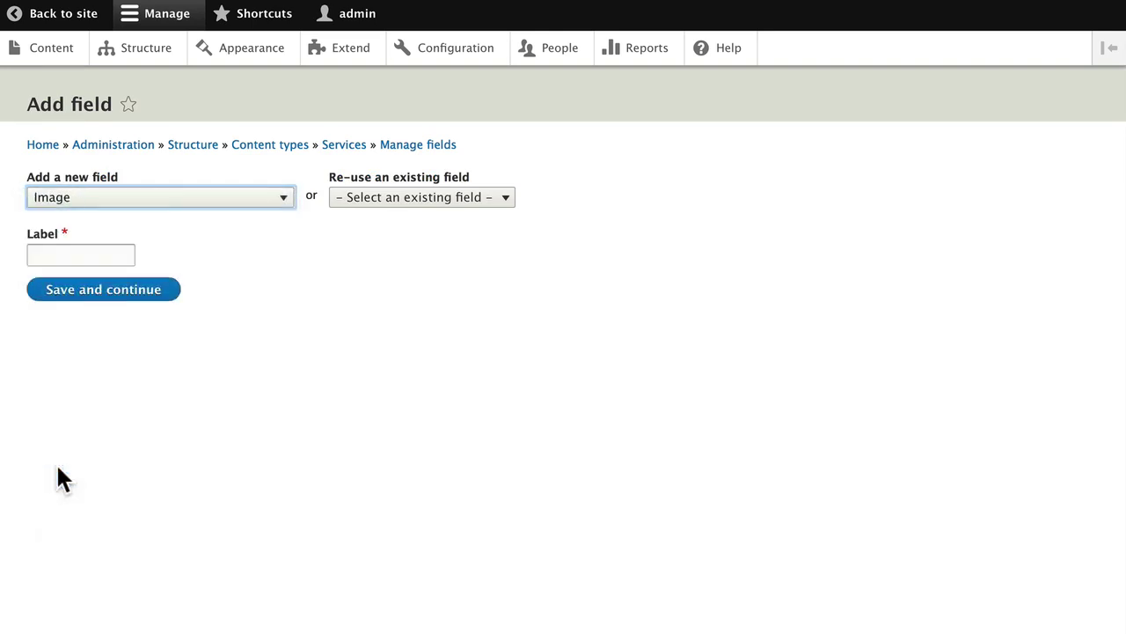
click(75, 255)
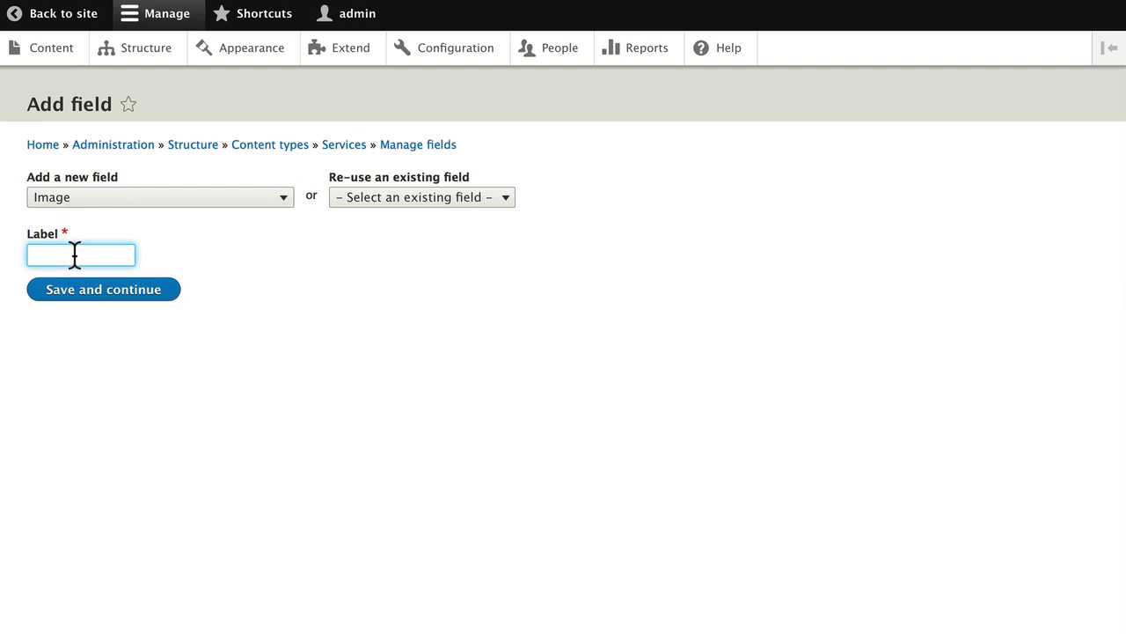
text(Servic)
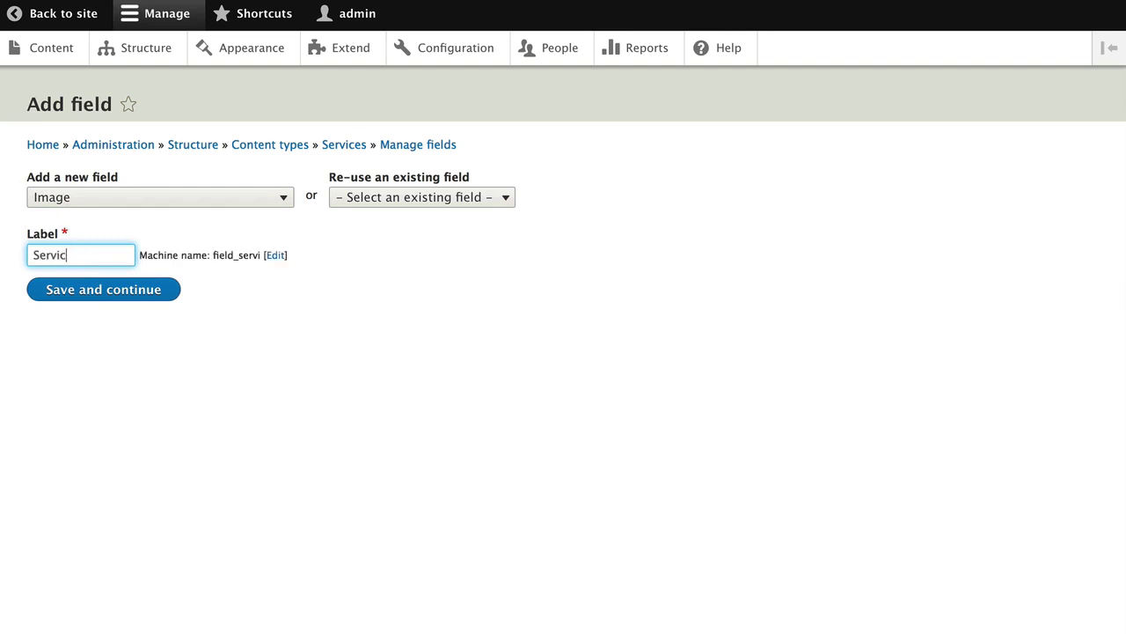
text(e Image)
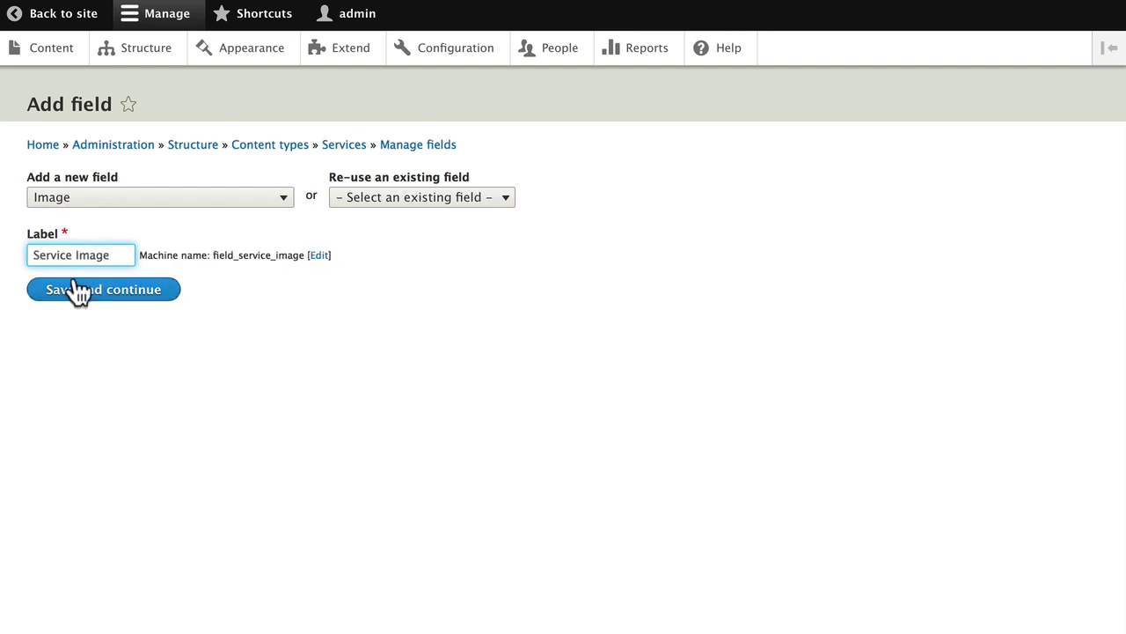
click(81, 299)
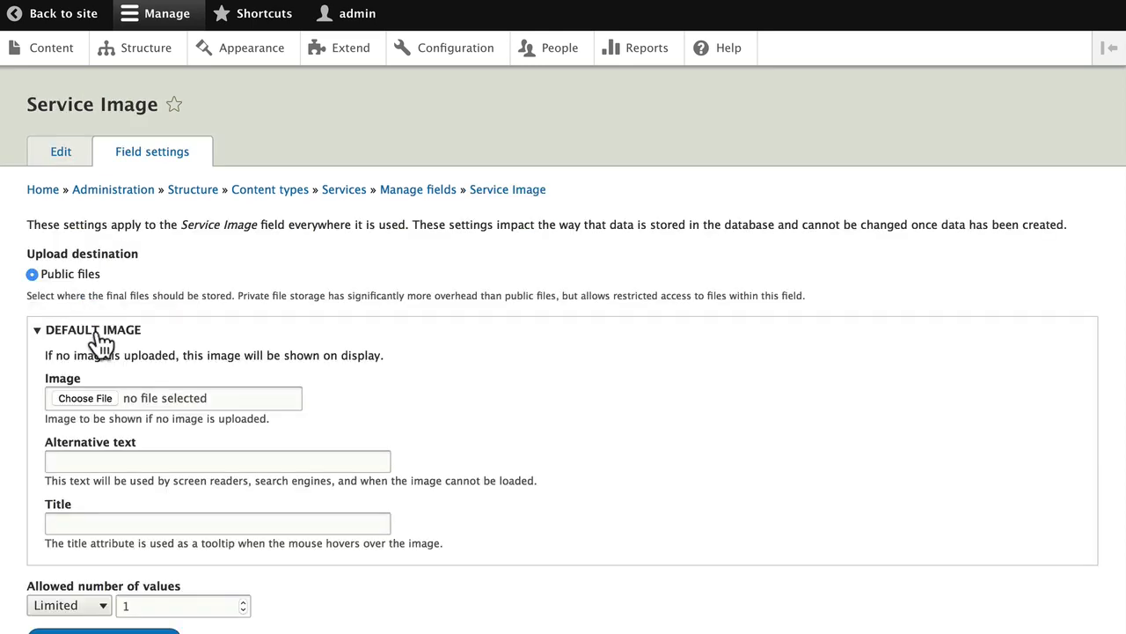
scroll(101, 343, down, 2)
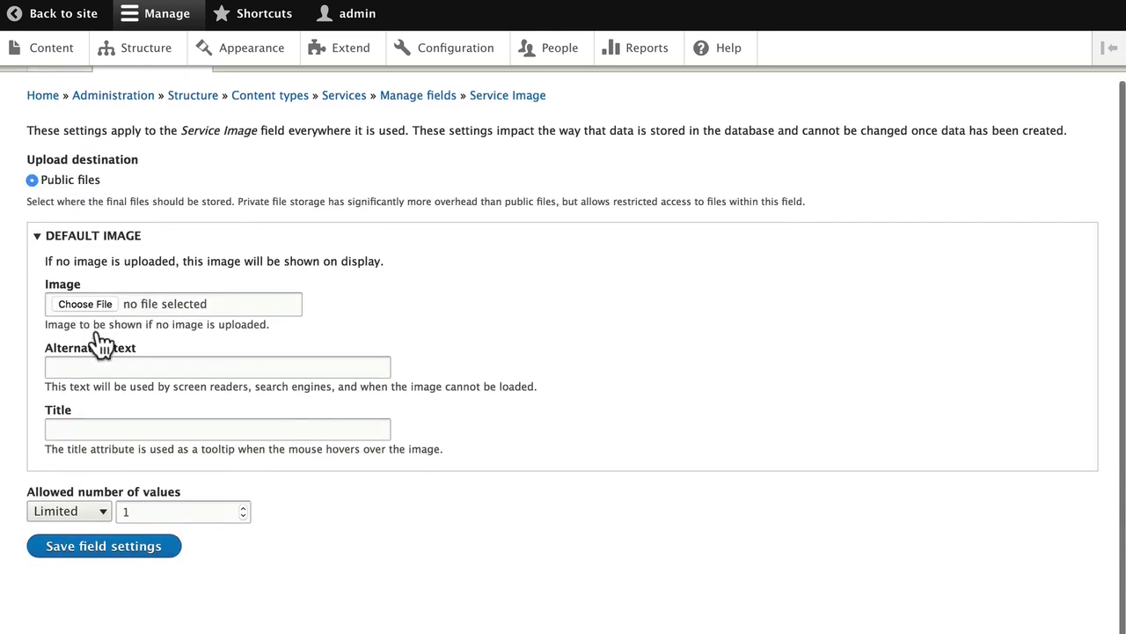
Step: Accept the storage defaults and enter help text 'An image or logo representing the service.'
click(95, 550)
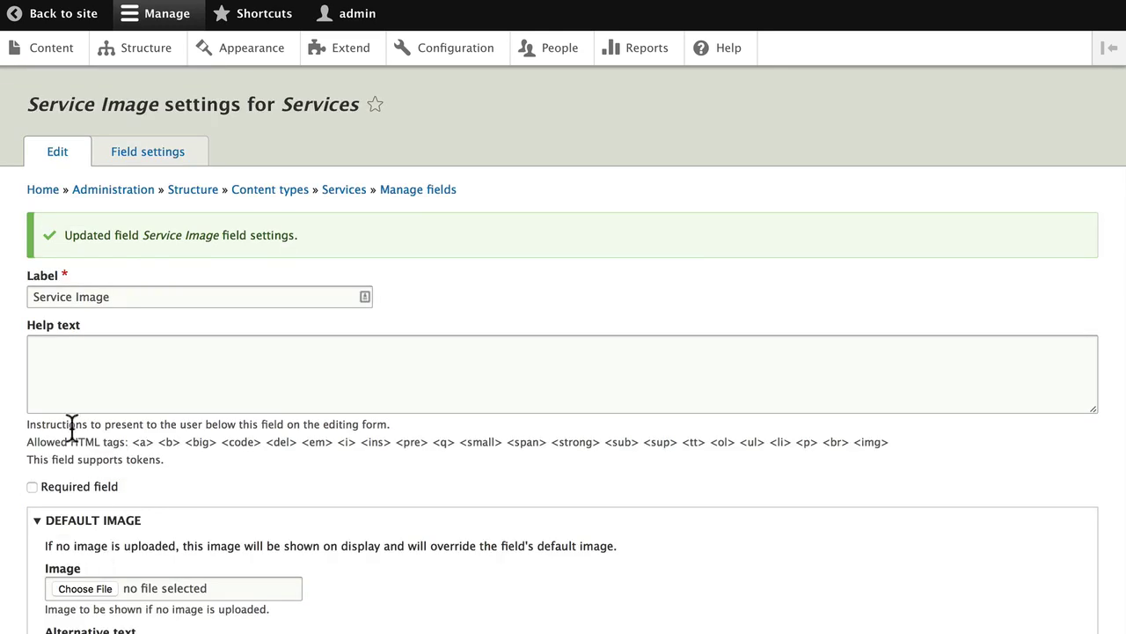
click(67, 385)
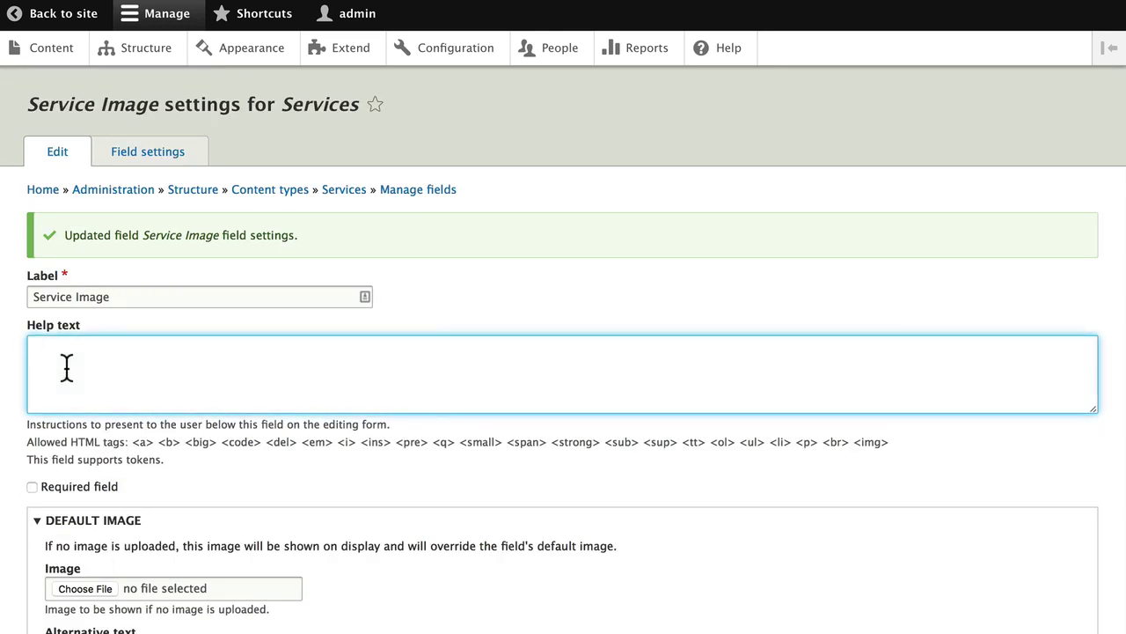
text(An image or logo represe)
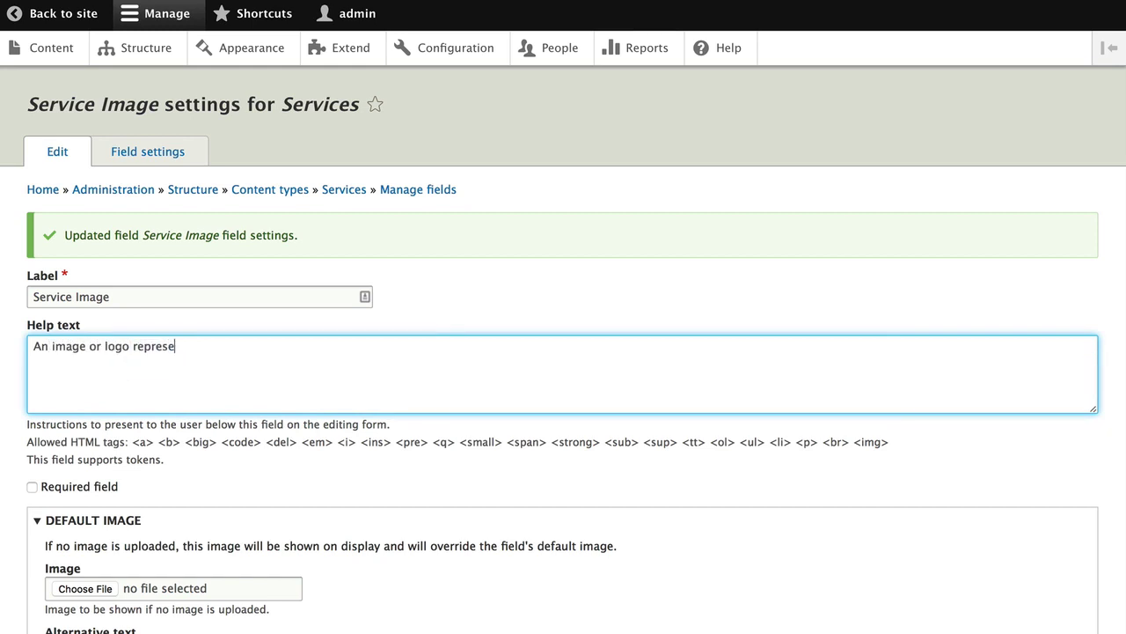
text(nting the service.)
Step: Make Service Image required and set its file directory to serviceimages
scroll(93, 440, down, 3)
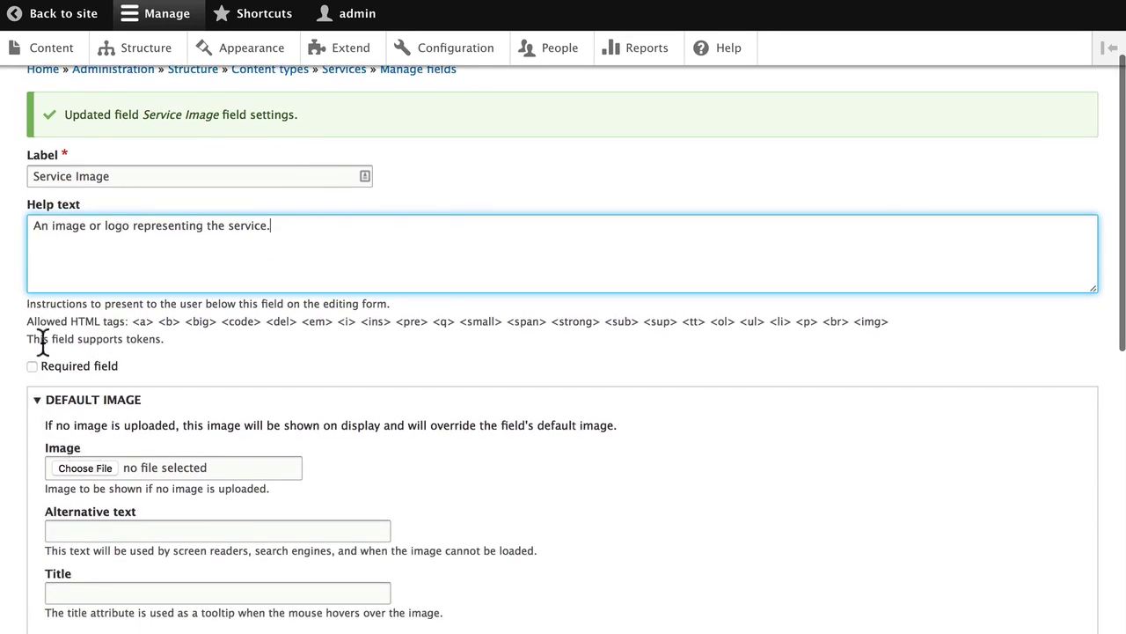
click(33, 366)
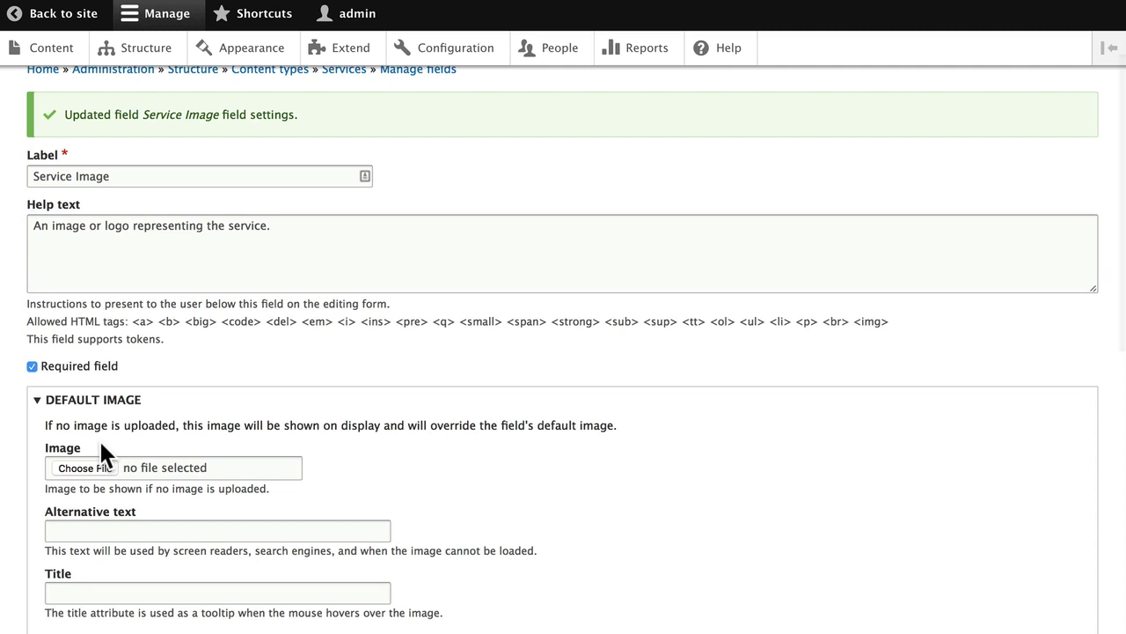
scroll(99, 444, down, 4)
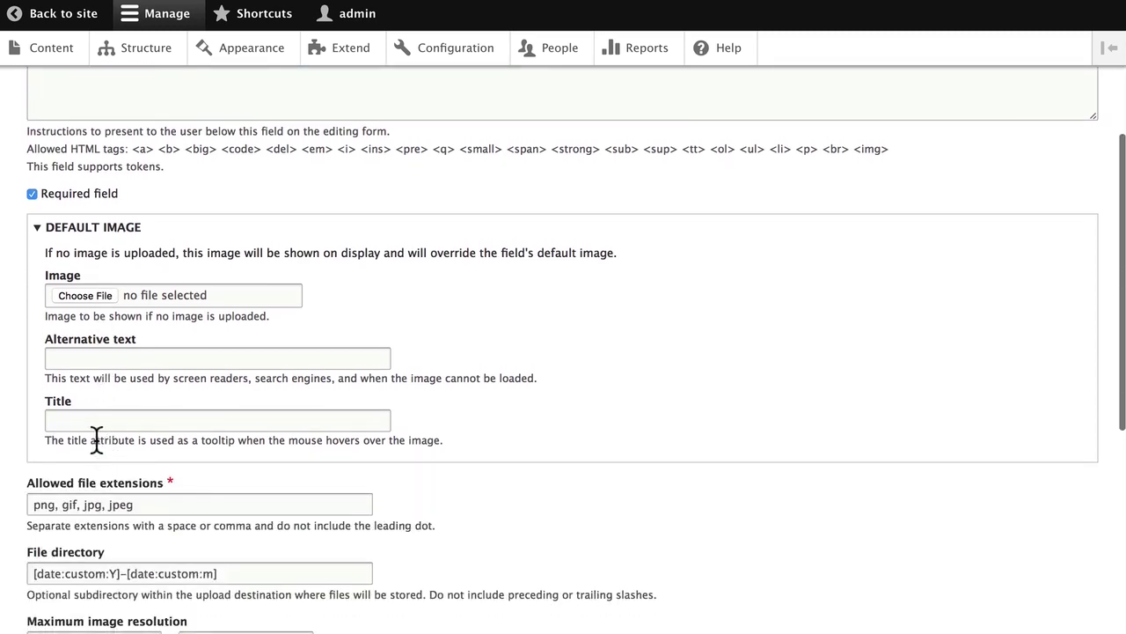
scroll(98, 441, down, 4)
scroll(97, 438, down, 1)
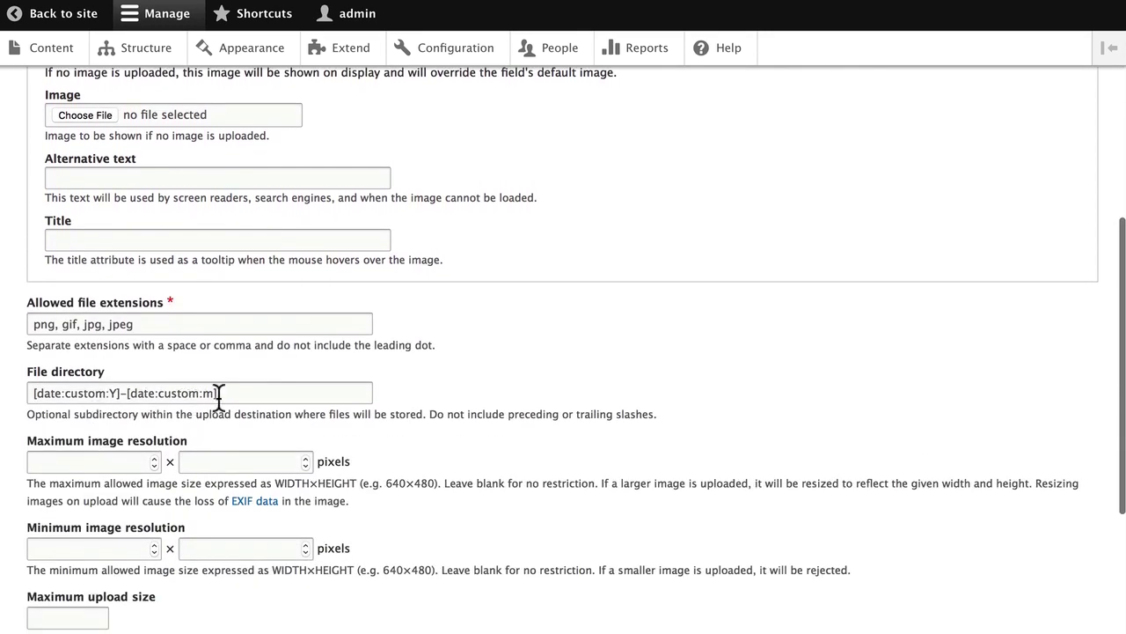
drag(221, 393, 9, 392)
text(serviceimages)
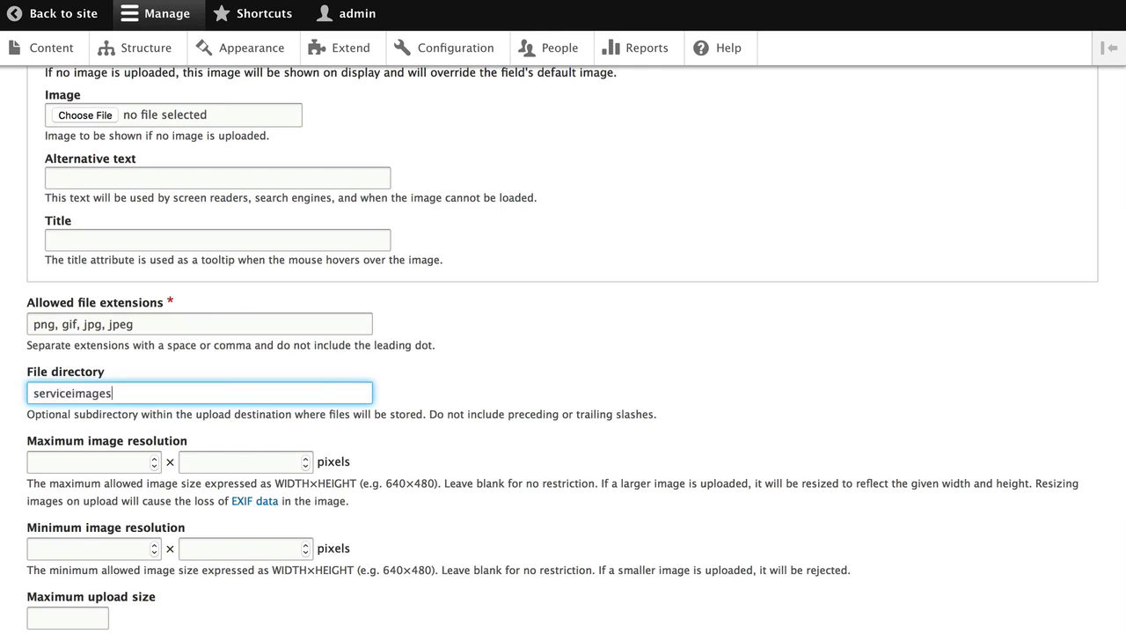
scroll(20, 391, up, 4)
scroll(55, 489, down, 3)
scroll(56, 488, down, 1)
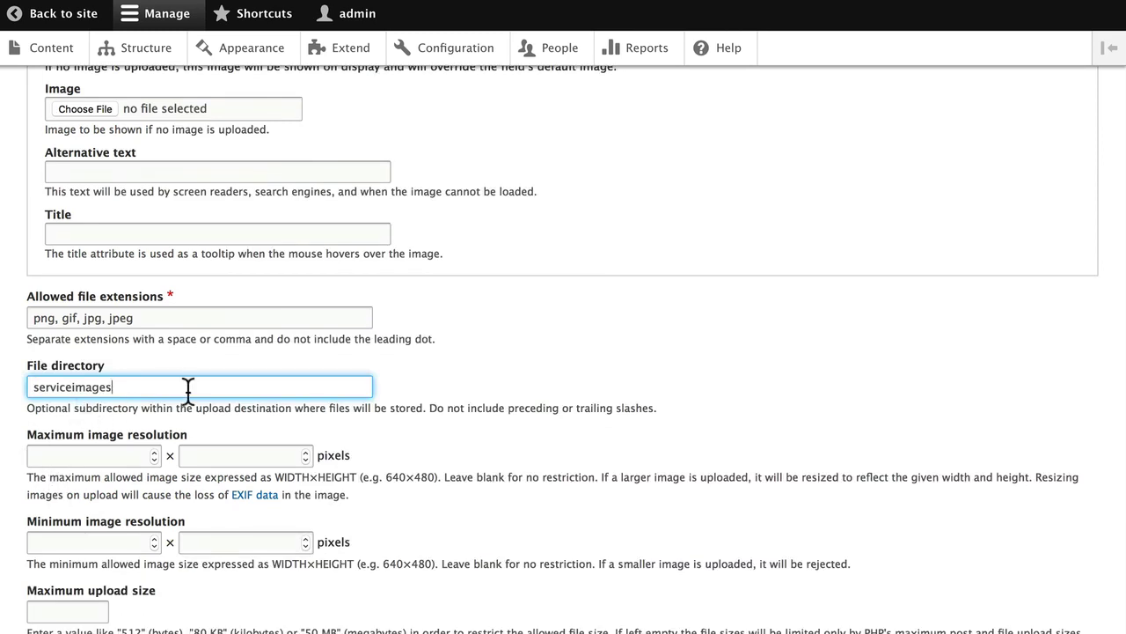
scroll(177, 503, down, 5)
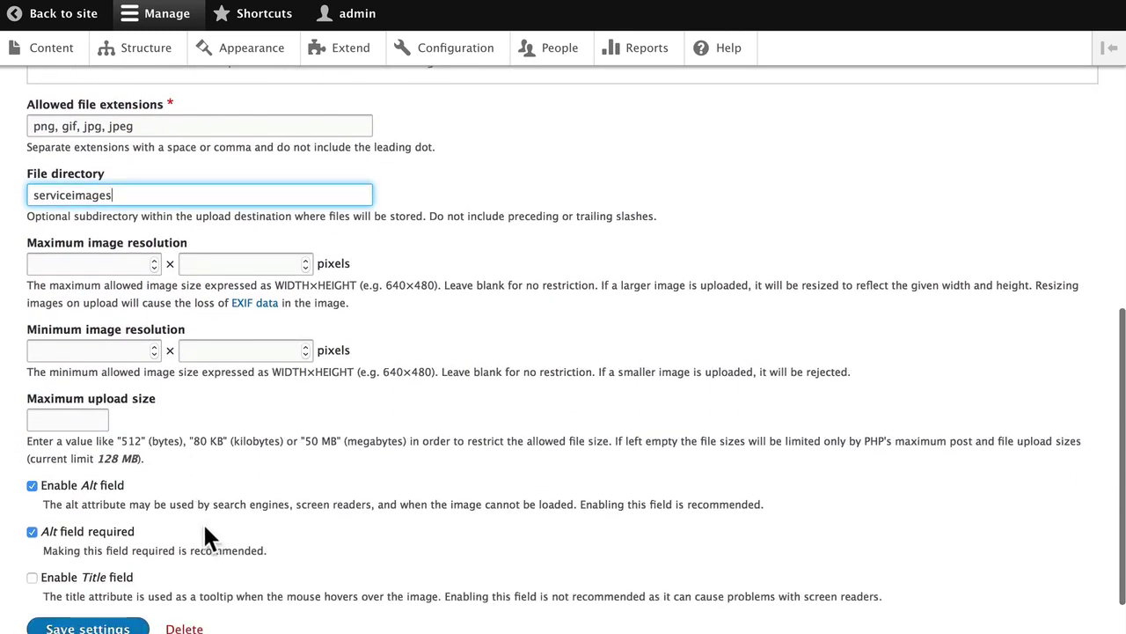
scroll(208, 535, down, 2)
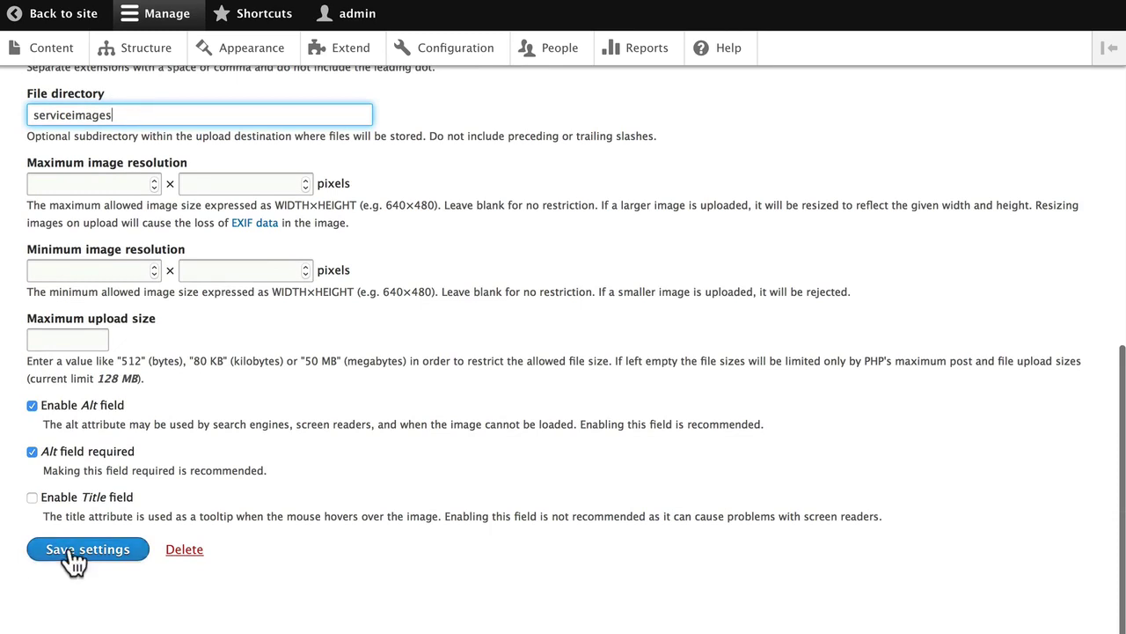
Step: Save the Service Image field settings and go to Services' Manage display page
click(73, 552)
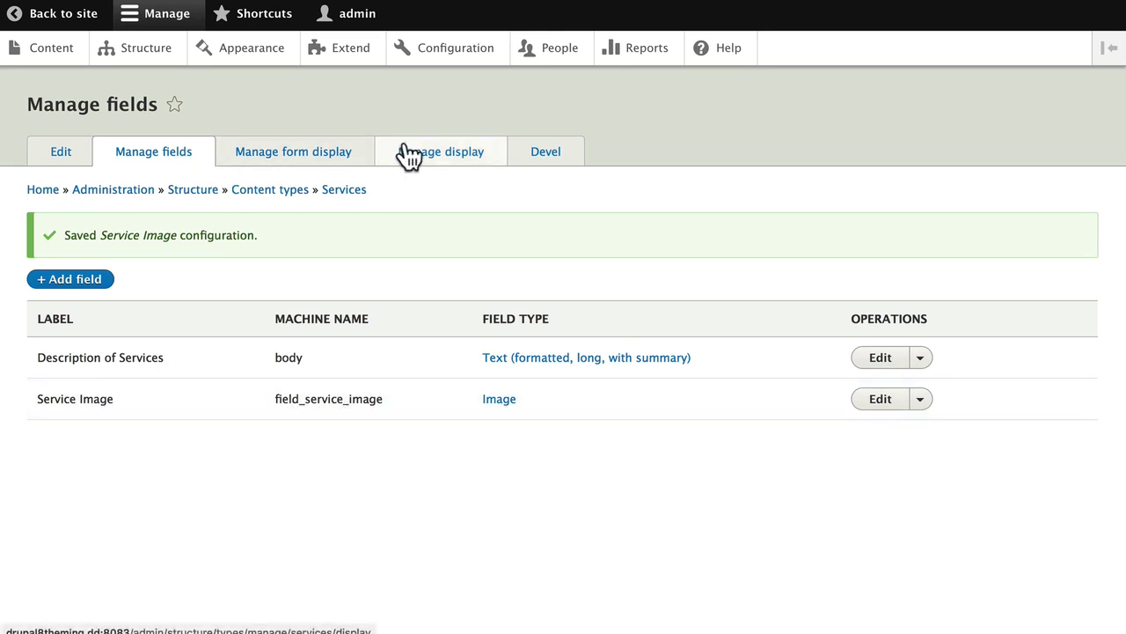
click(436, 153)
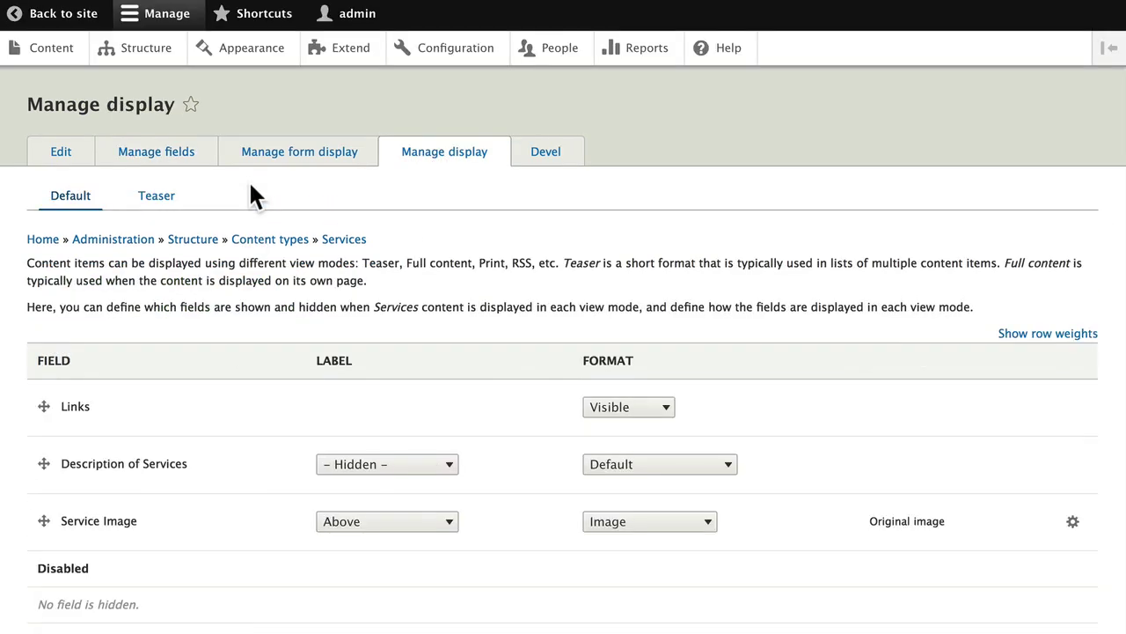
Step: On the Teaser display, disable Links and enable Service Image with its label hidden
click(156, 197)
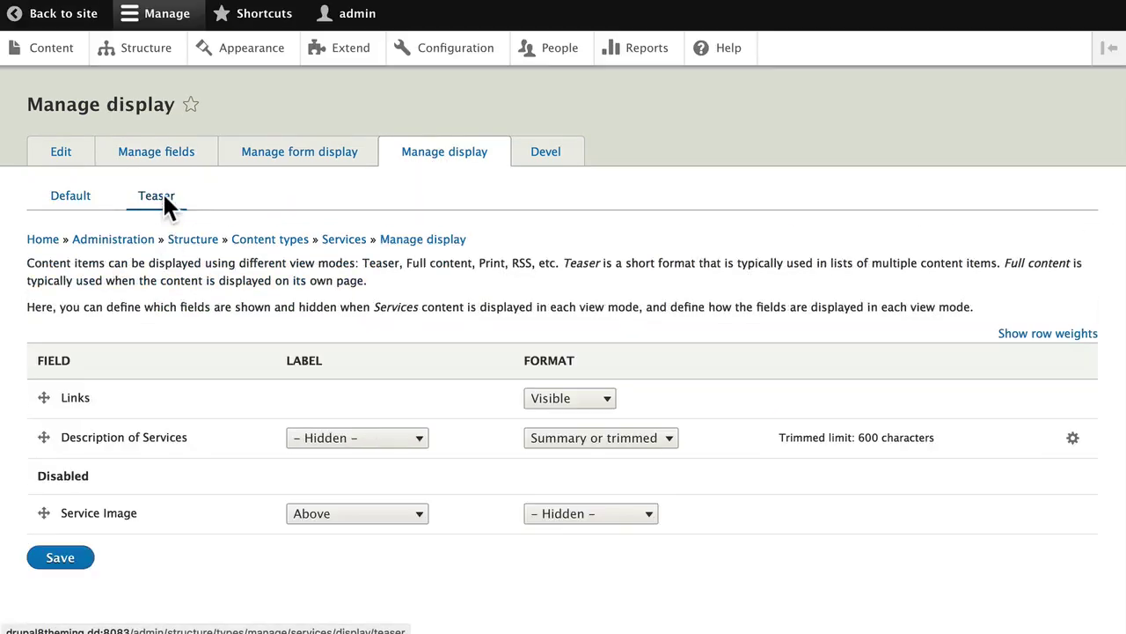
drag(41, 393, 41, 465)
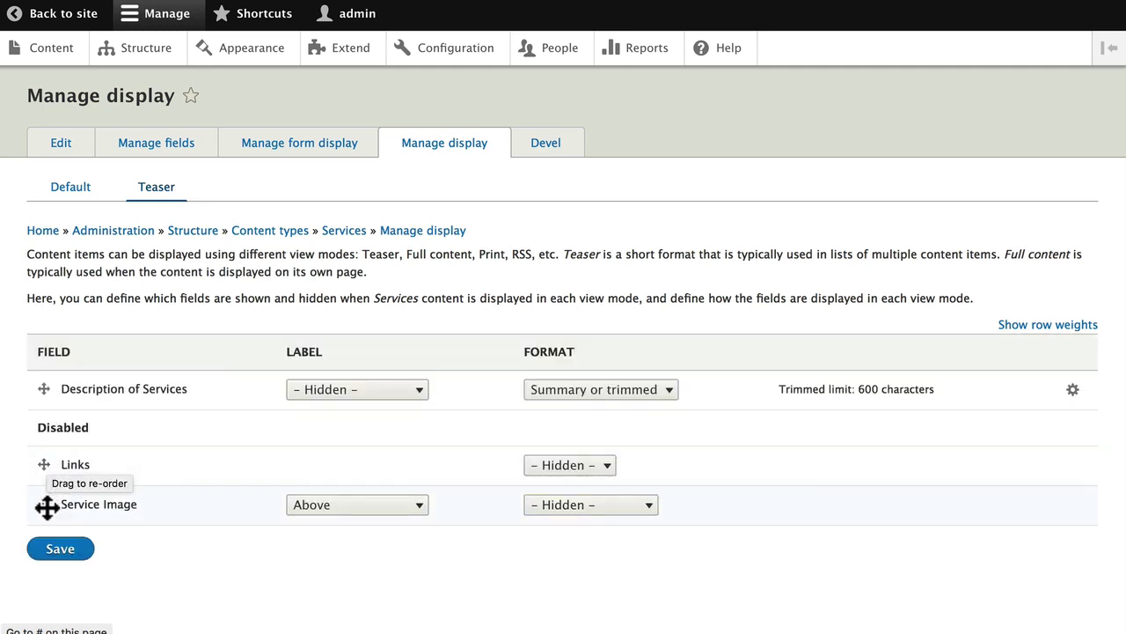
drag(39, 506, 40, 400)
click(356, 407)
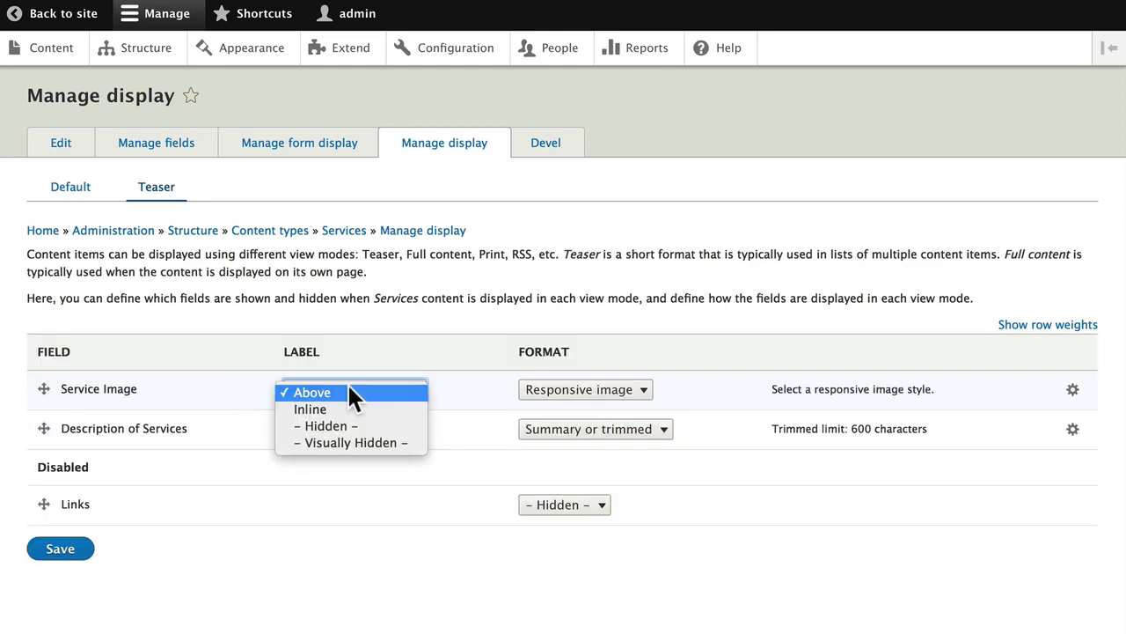
click(340, 423)
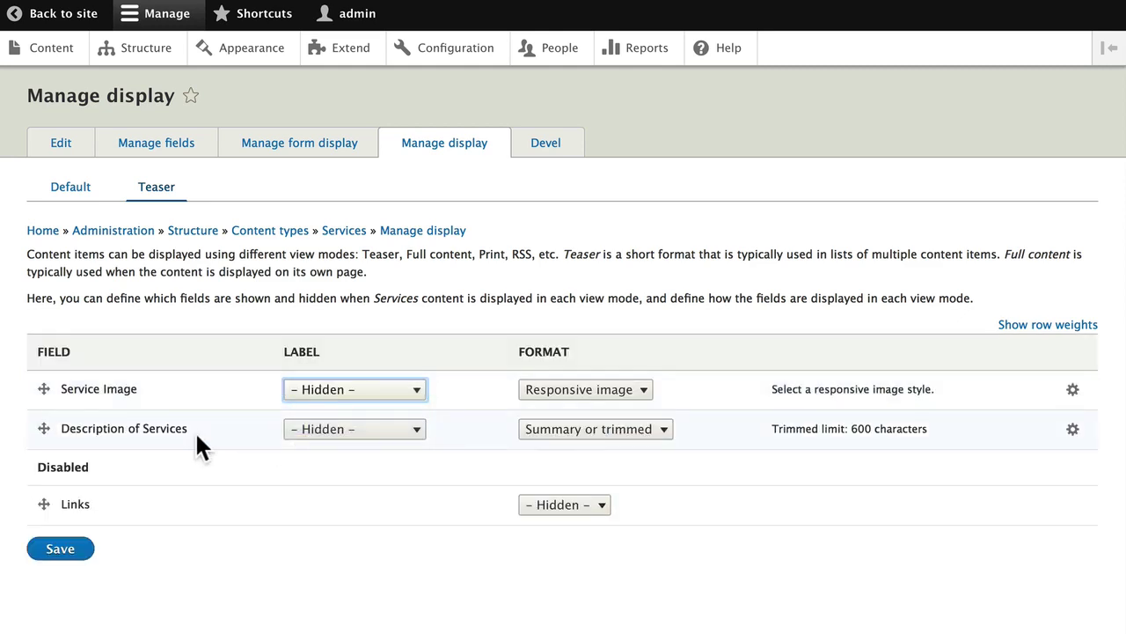
Step: Change the Description of Services trim limit from 600 to 200 characters
click(1073, 430)
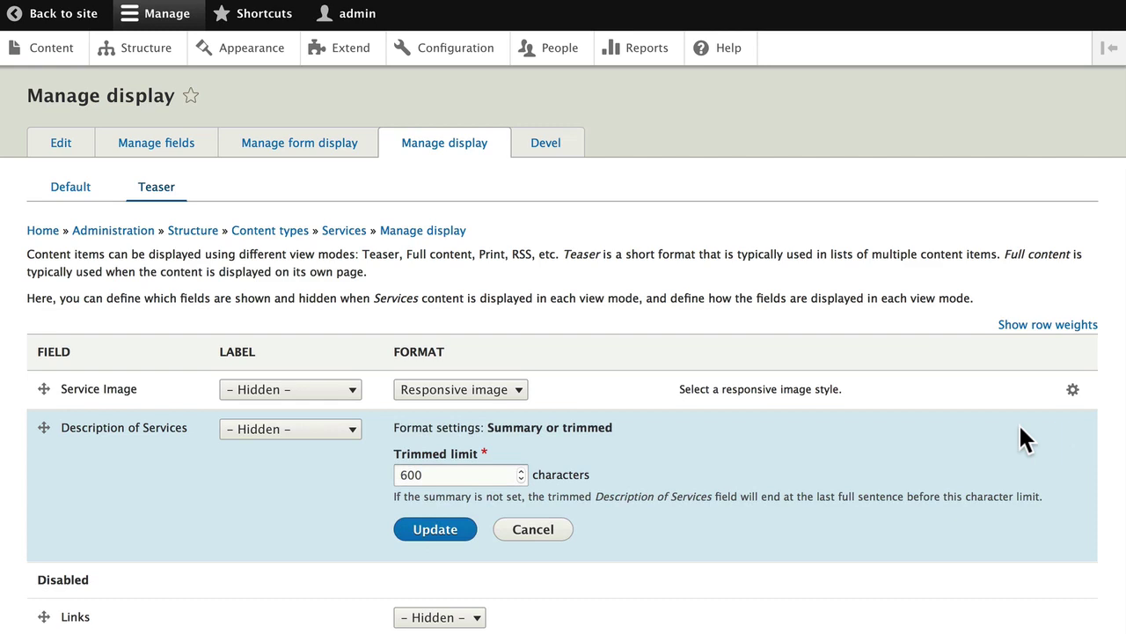
drag(440, 475, 375, 472)
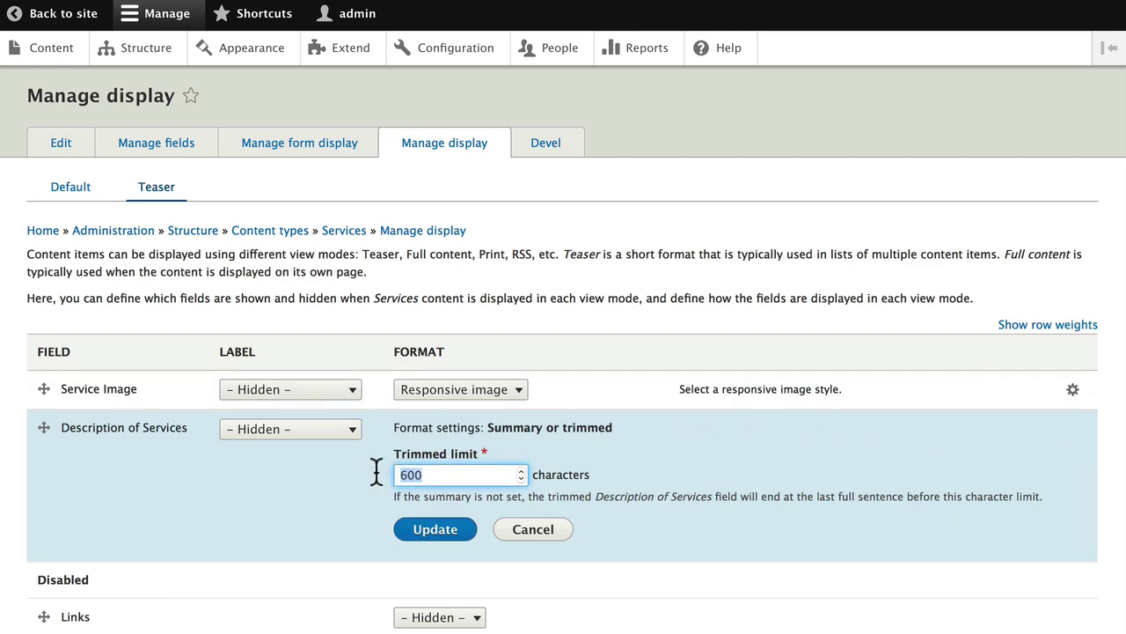
text(200)
Step: Apply the 200-character trim, switch Service Image to the Image format and save the Teaser
click(442, 528)
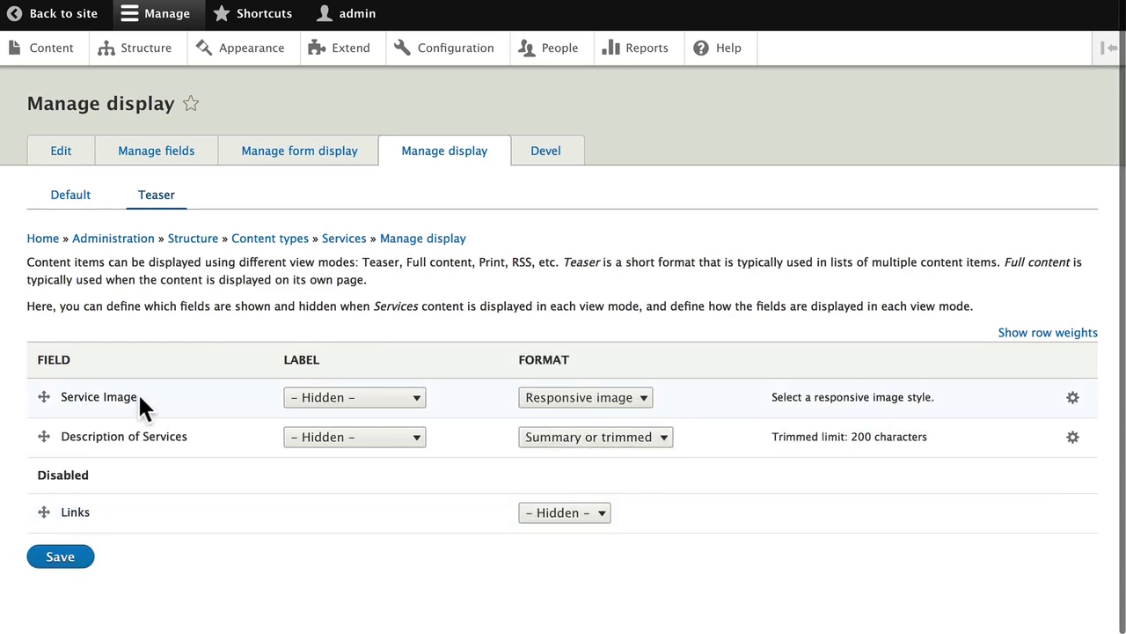
click(565, 399)
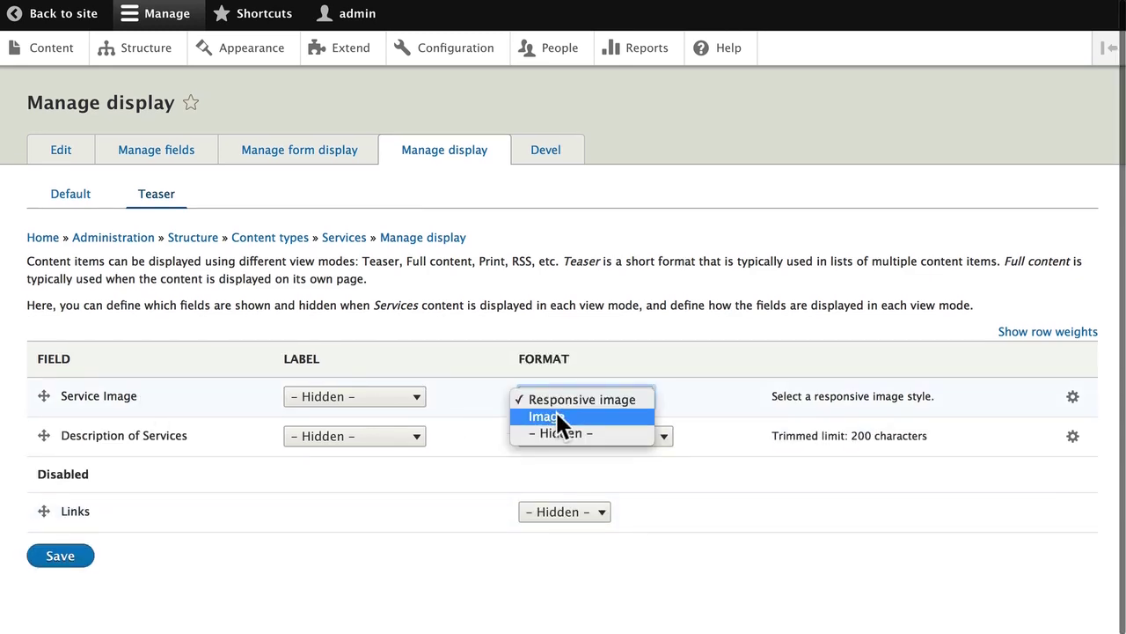
click(554, 415)
click(56, 563)
scroll(123, 576, down, 1)
scroll(141, 572, down, 1)
click(1073, 389)
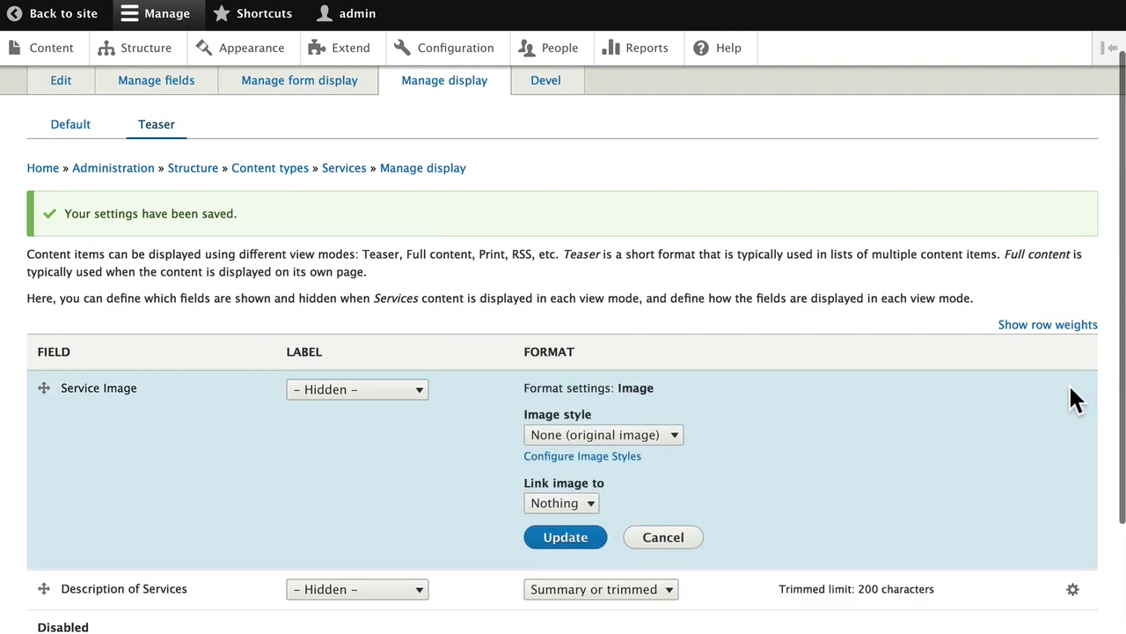
Step: Create a new image style named 'EG Grid Image'
click(582, 458)
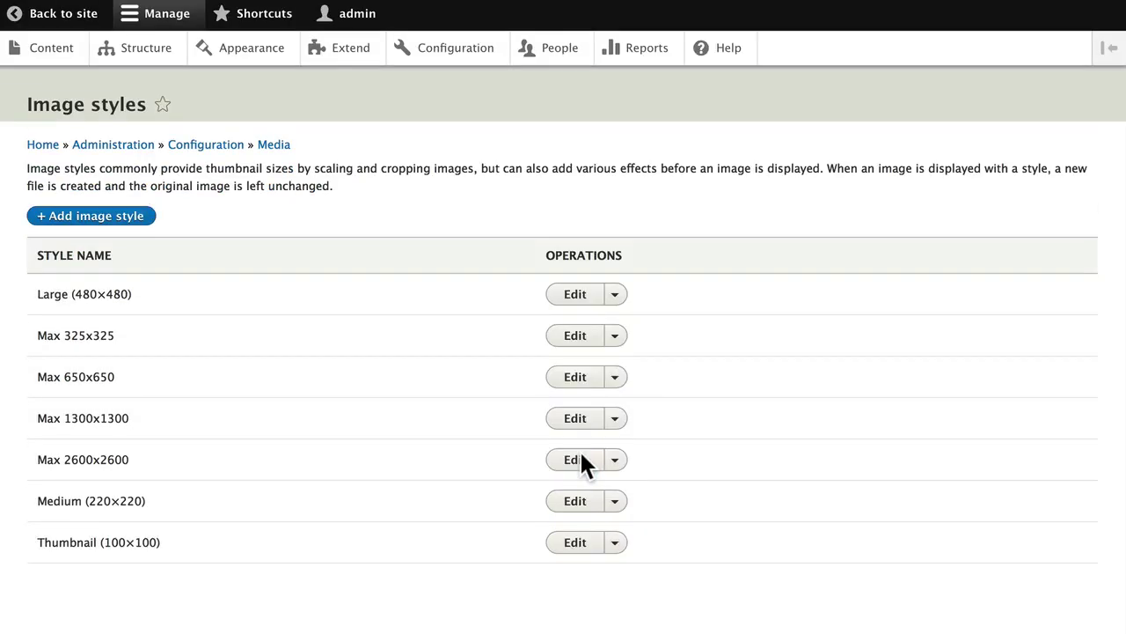
click(81, 217)
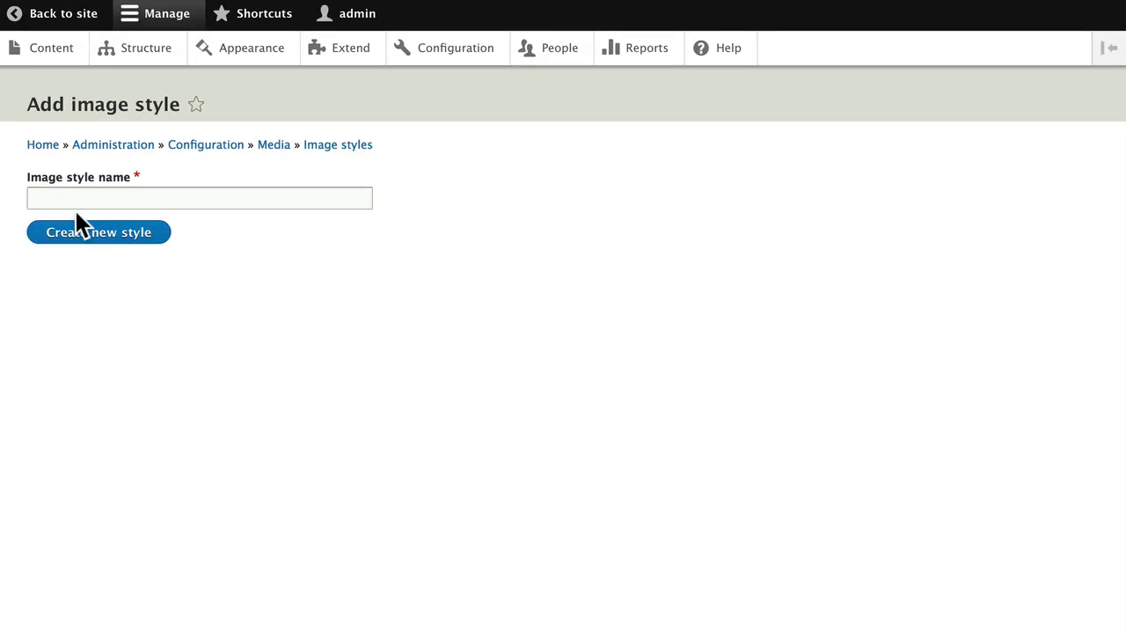
click(75, 201)
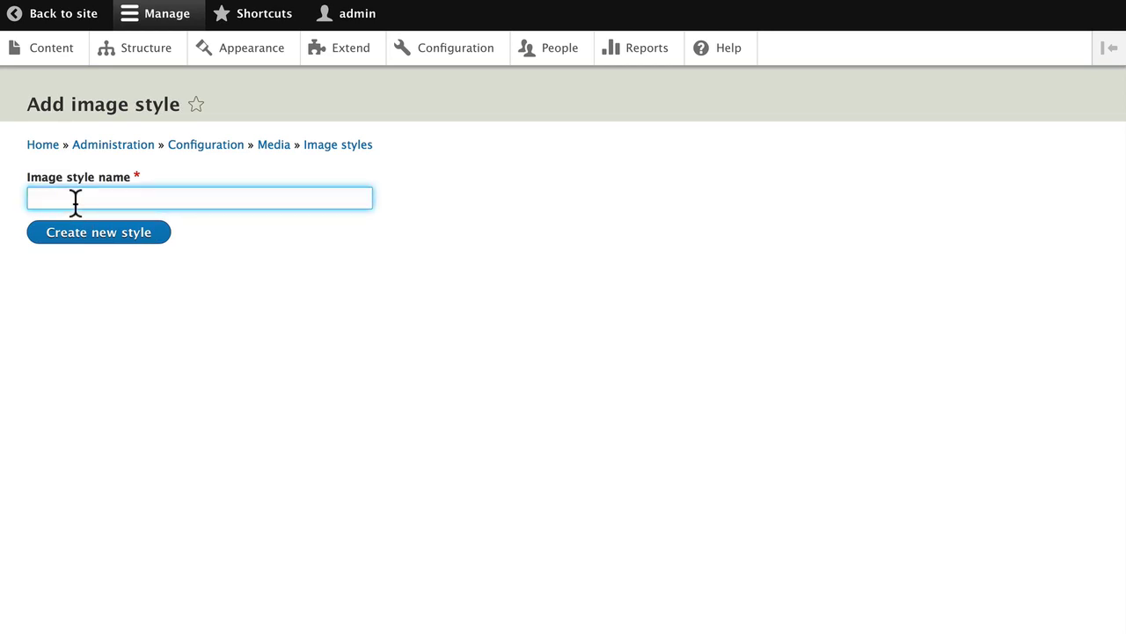
text(EG Grid Image)
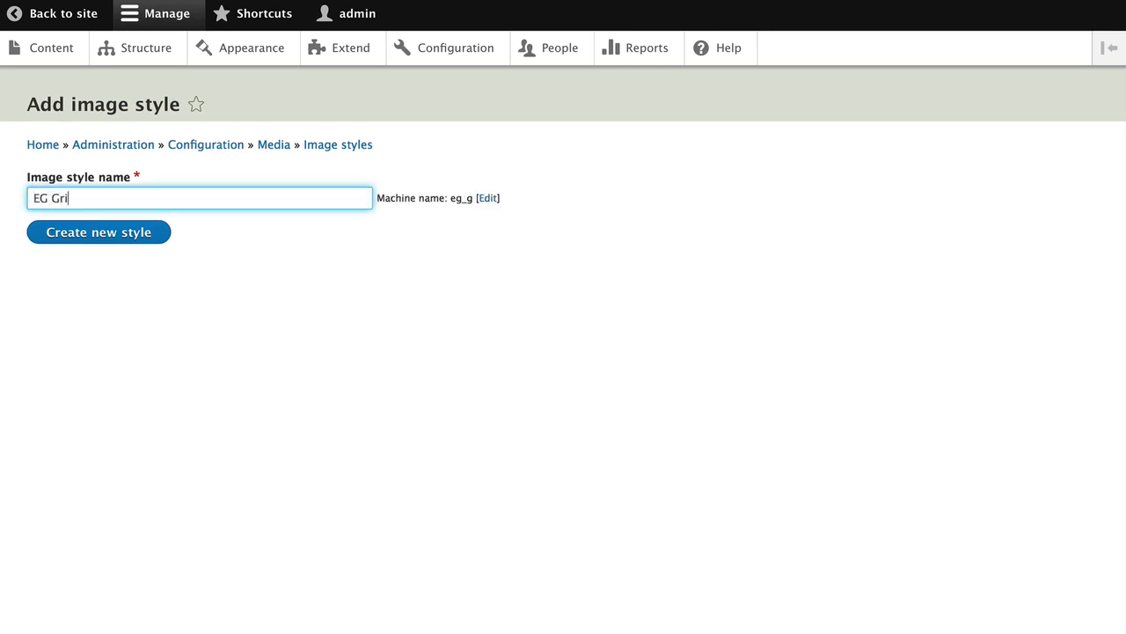
click(97, 236)
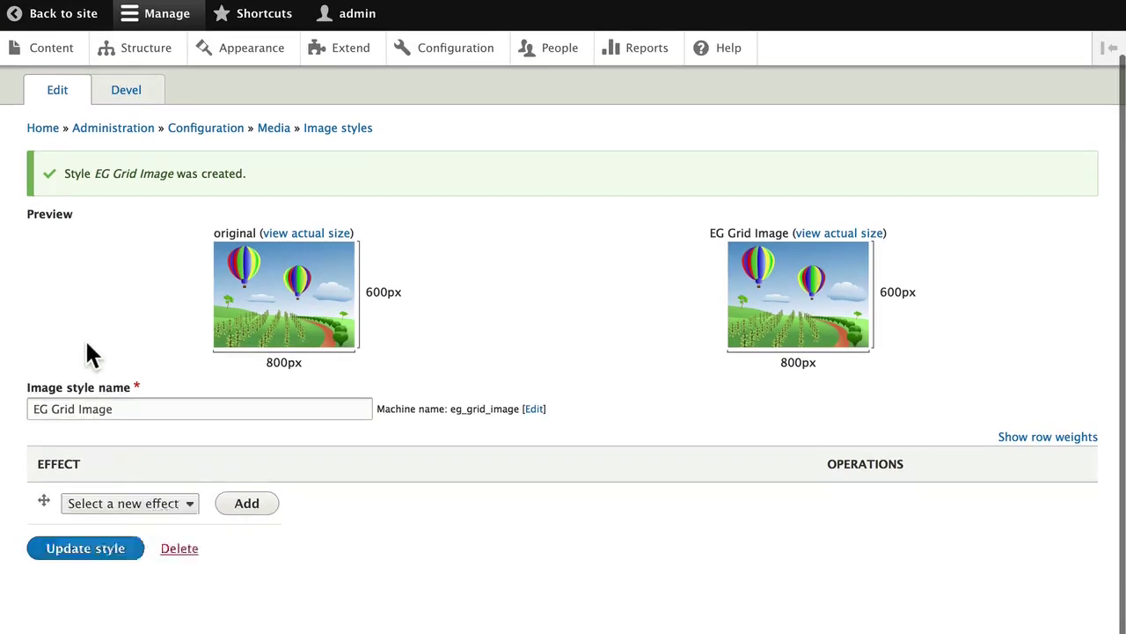
Step: Add a Scale effect of width 300 and height 150 to the style
click(114, 506)
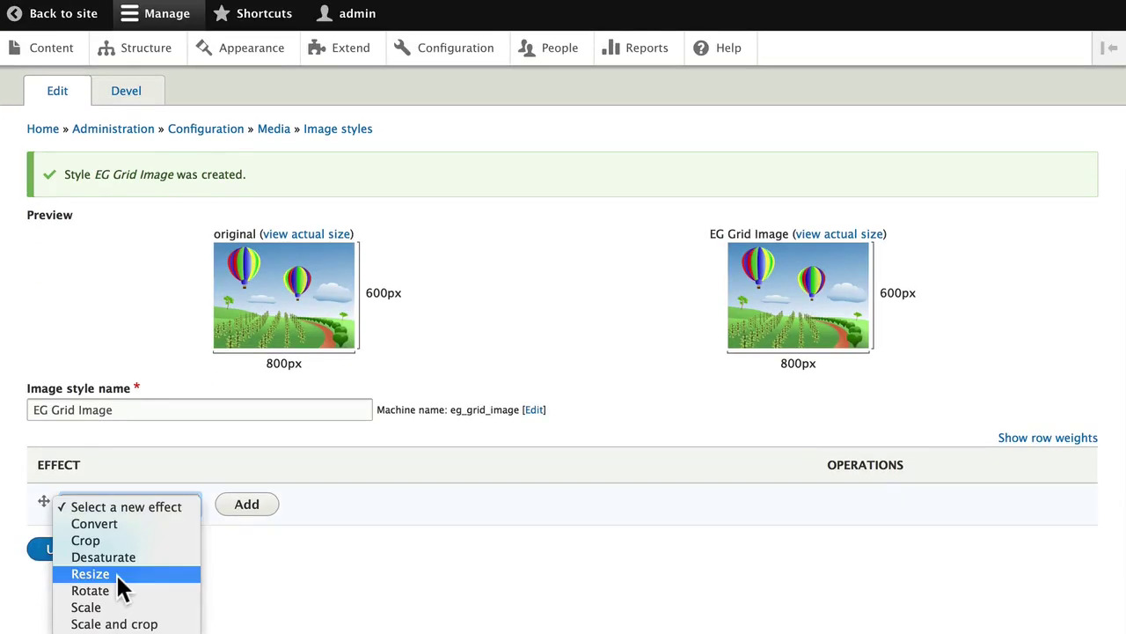
click(97, 606)
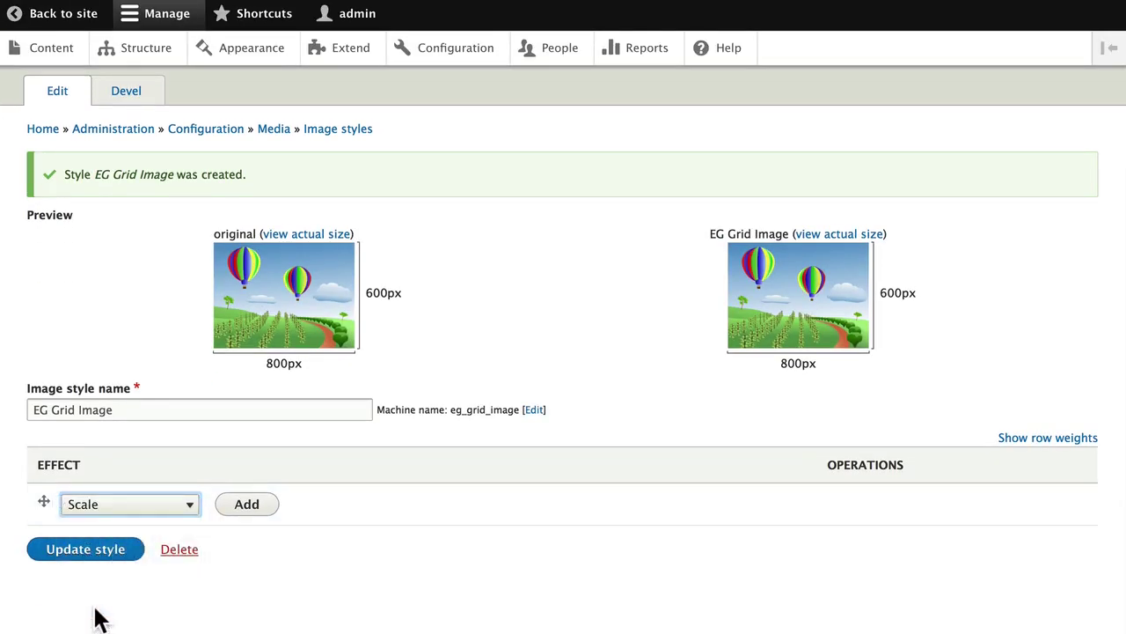
click(246, 508)
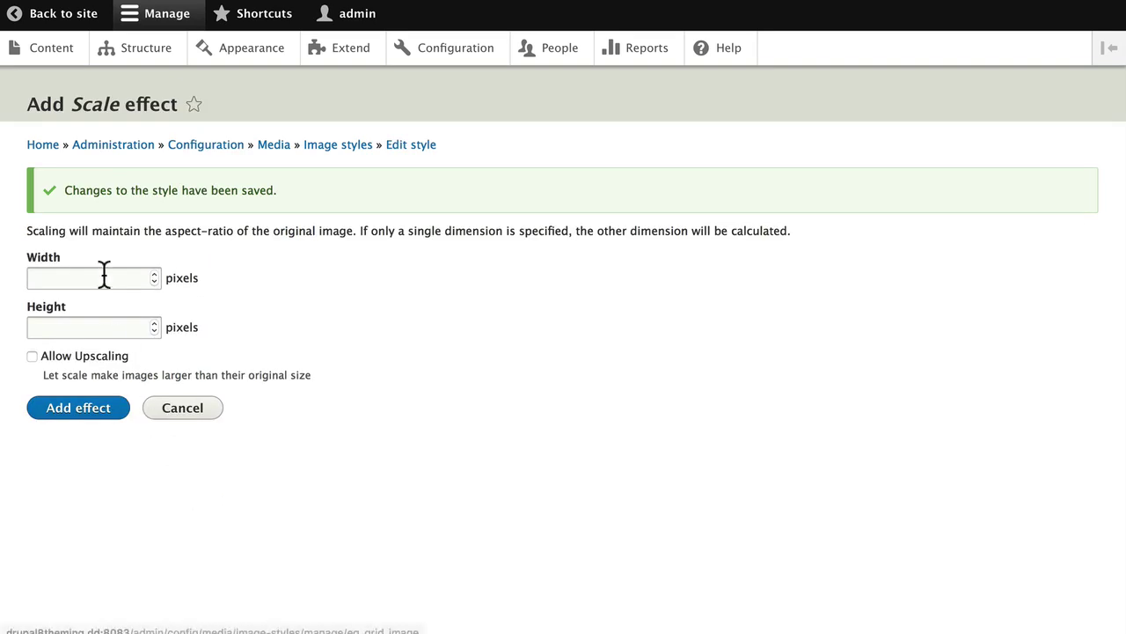
click(74, 278)
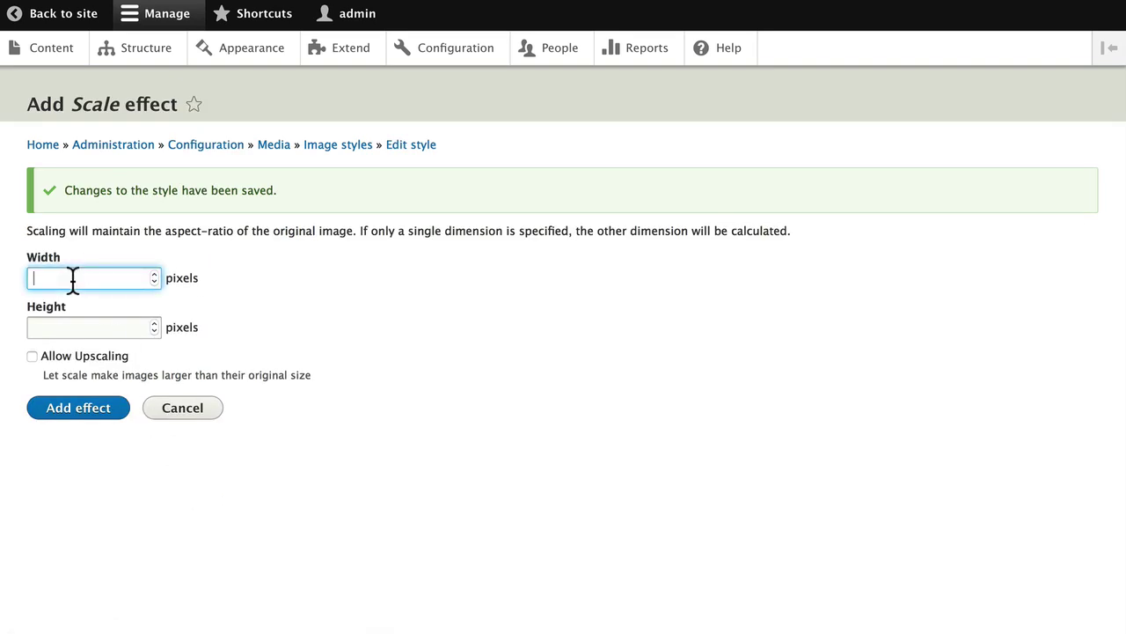
text(300)
key(Tab)
text(150)
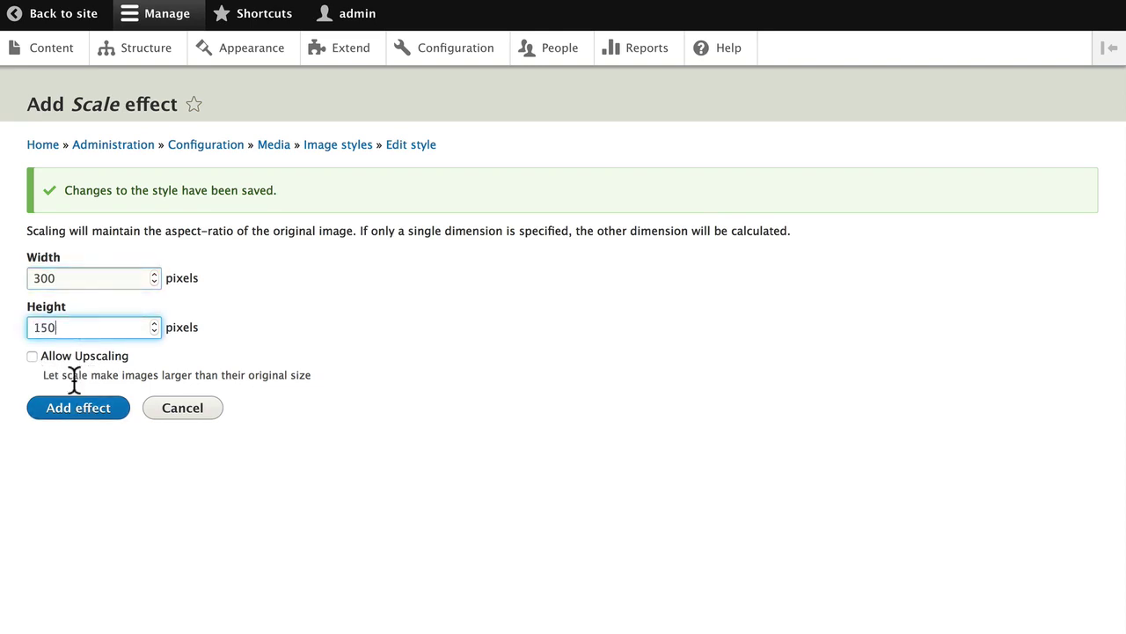
click(71, 404)
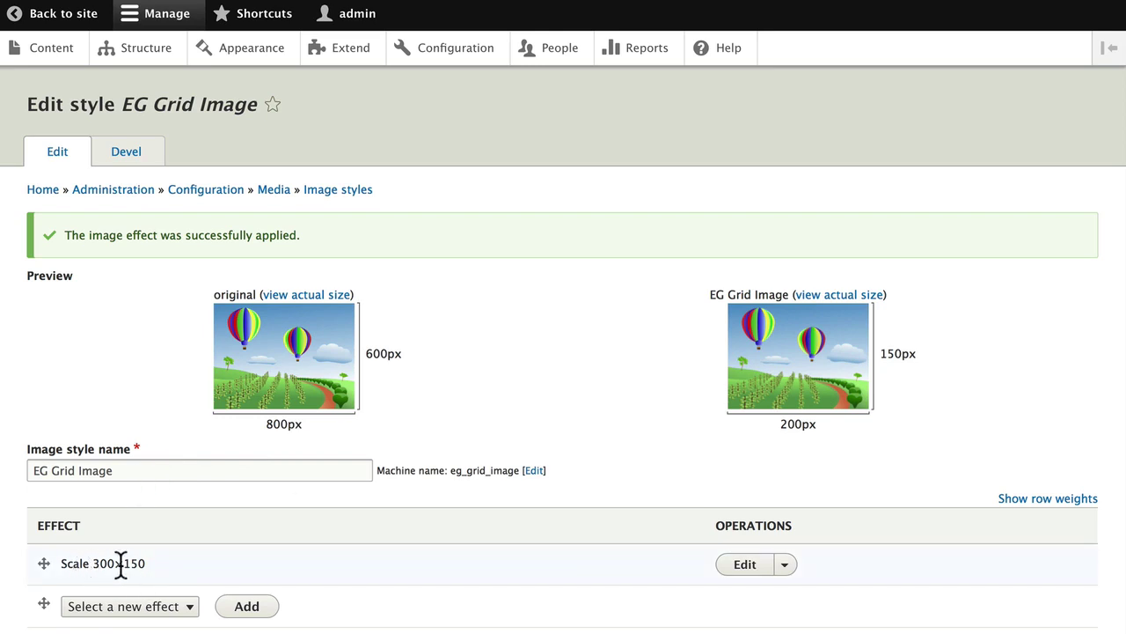
Step: Rename the style to 'EG Grid Image 300x150' and save it
click(146, 471)
text(300)
text(x16)
text(0)
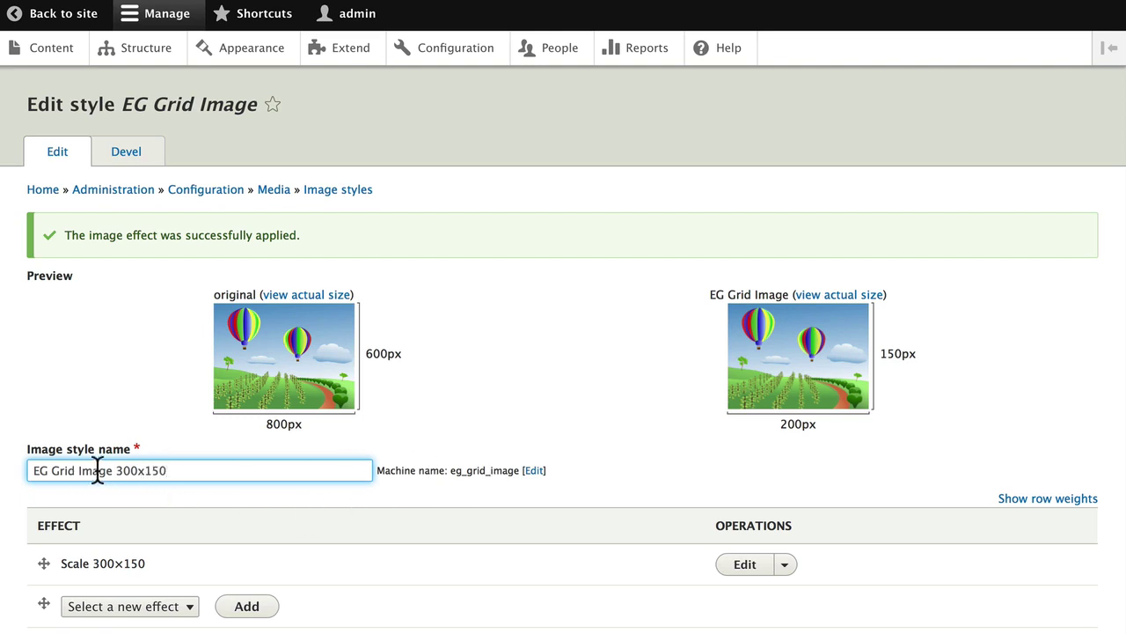
scroll(167, 620, down, 2)
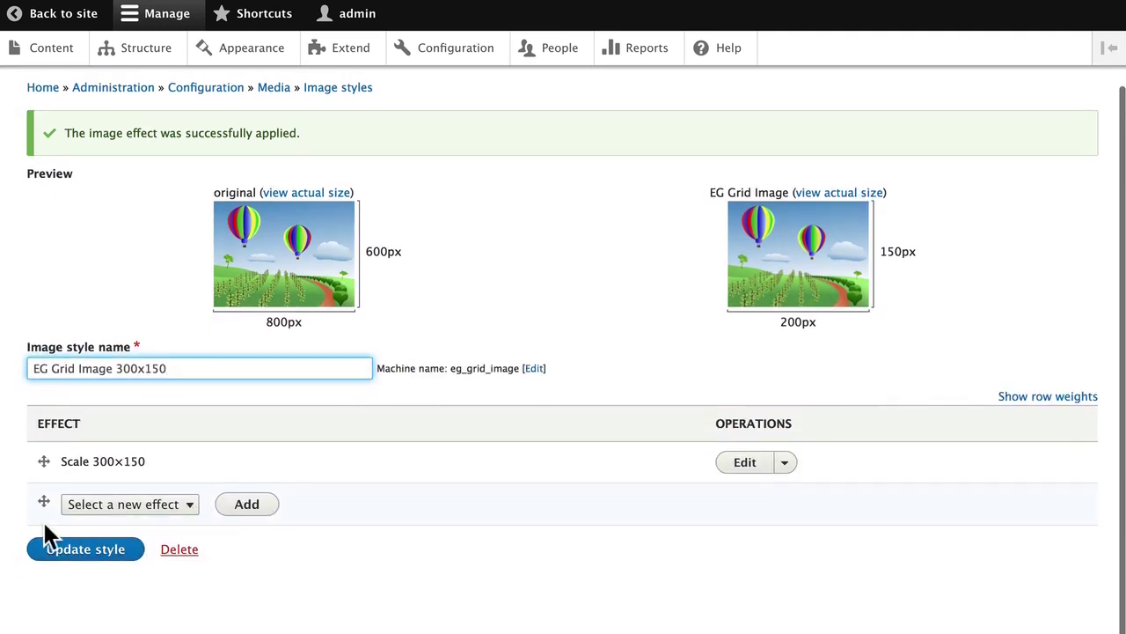
click(78, 543)
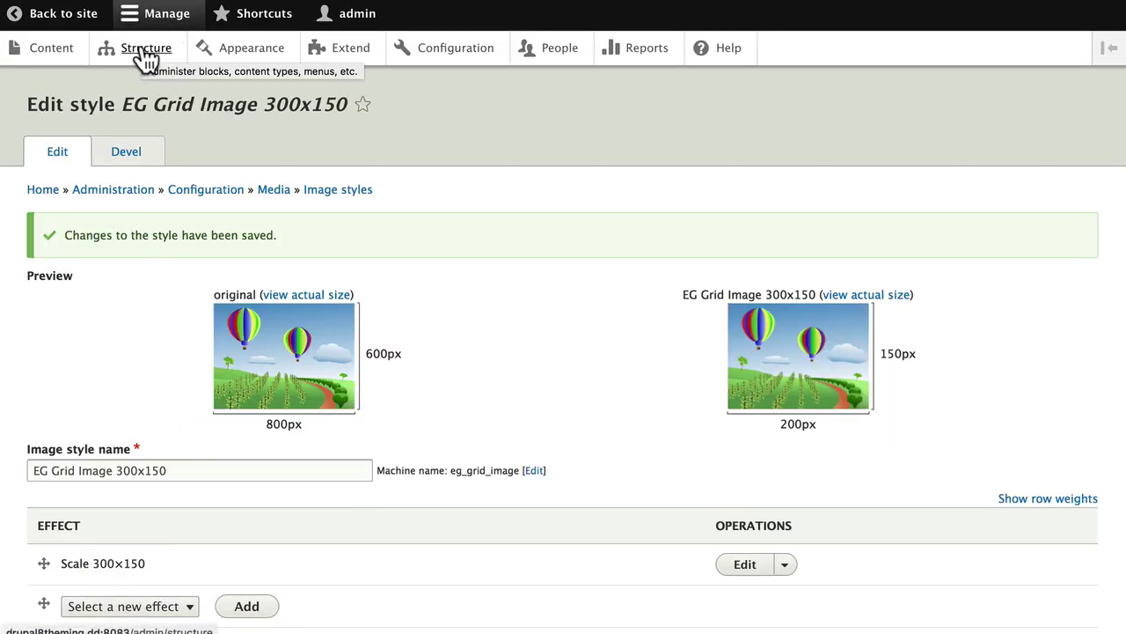
Step: Return to the Services content type's Teaser display settings
click(143, 51)
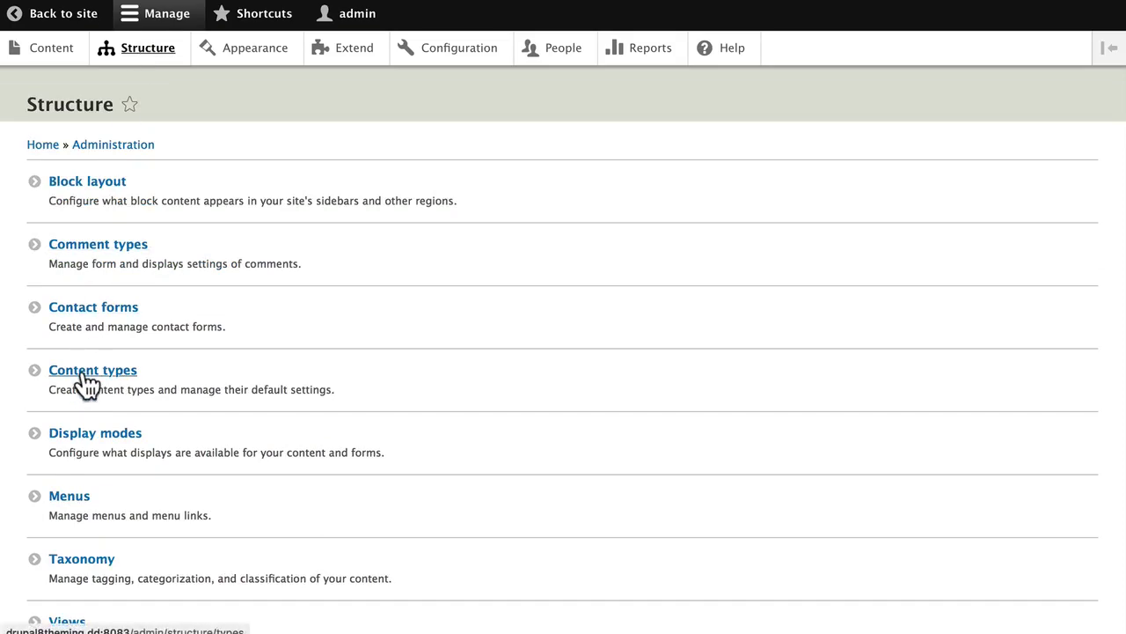
click(83, 373)
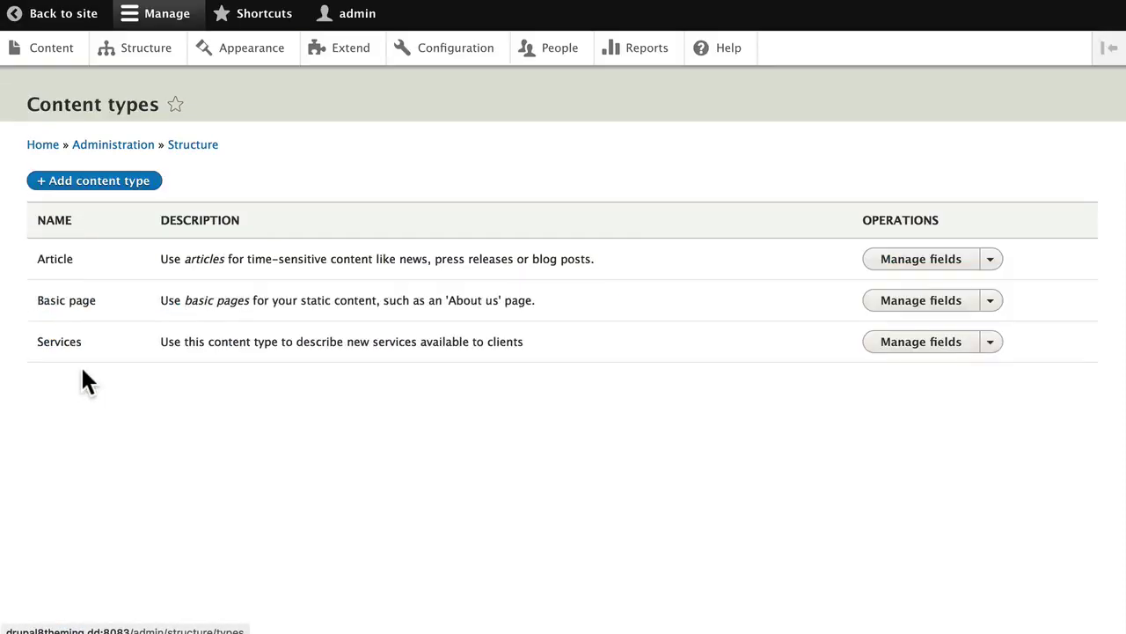
click(988, 345)
click(912, 387)
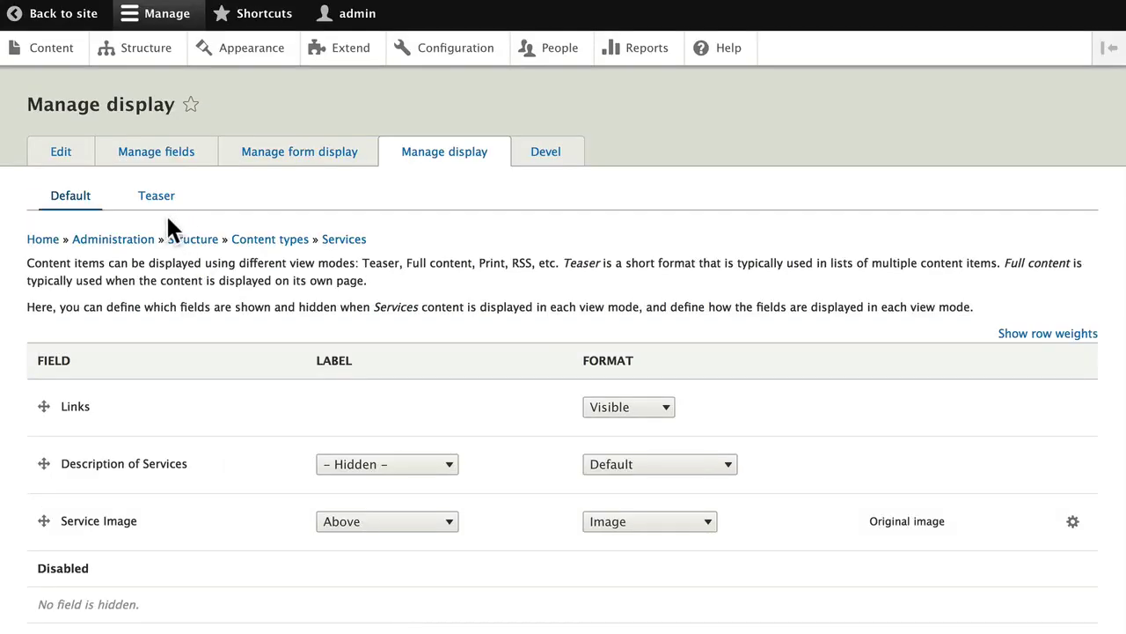
click(163, 195)
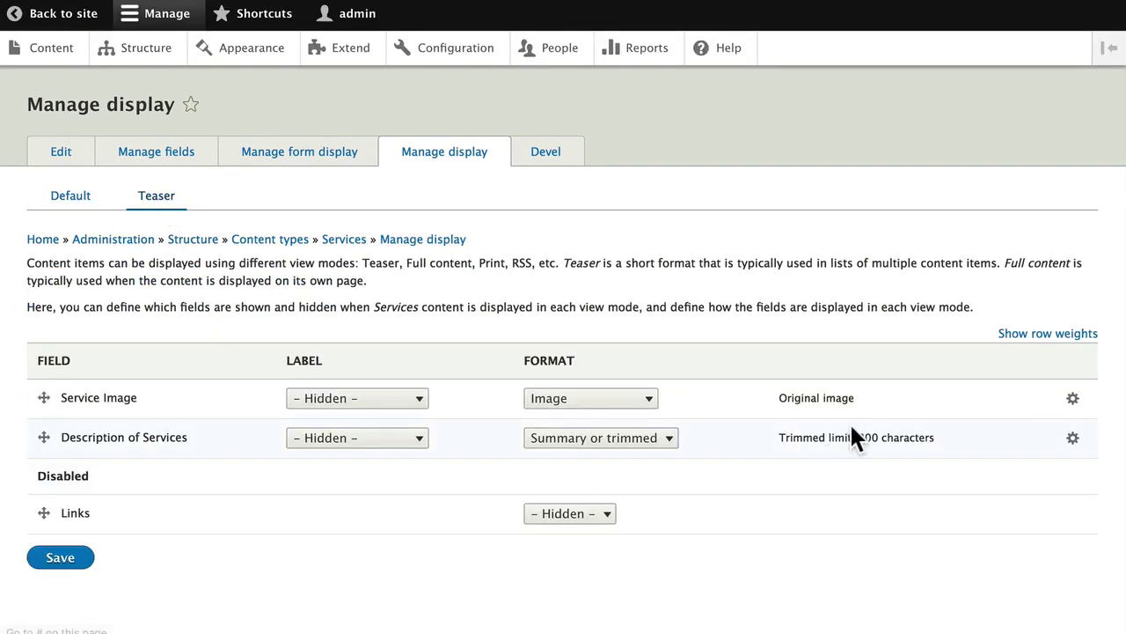
Step: Give Service Image the EG Grid Image 300x150 style linked to content, and save the Teaser
click(1073, 398)
click(616, 446)
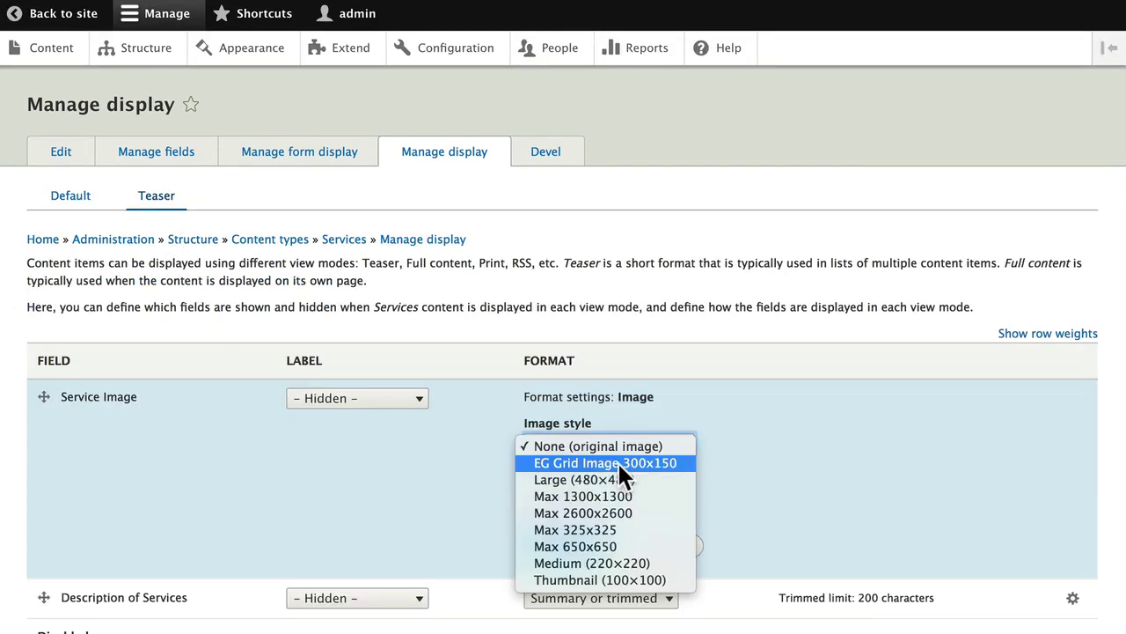
click(617, 462)
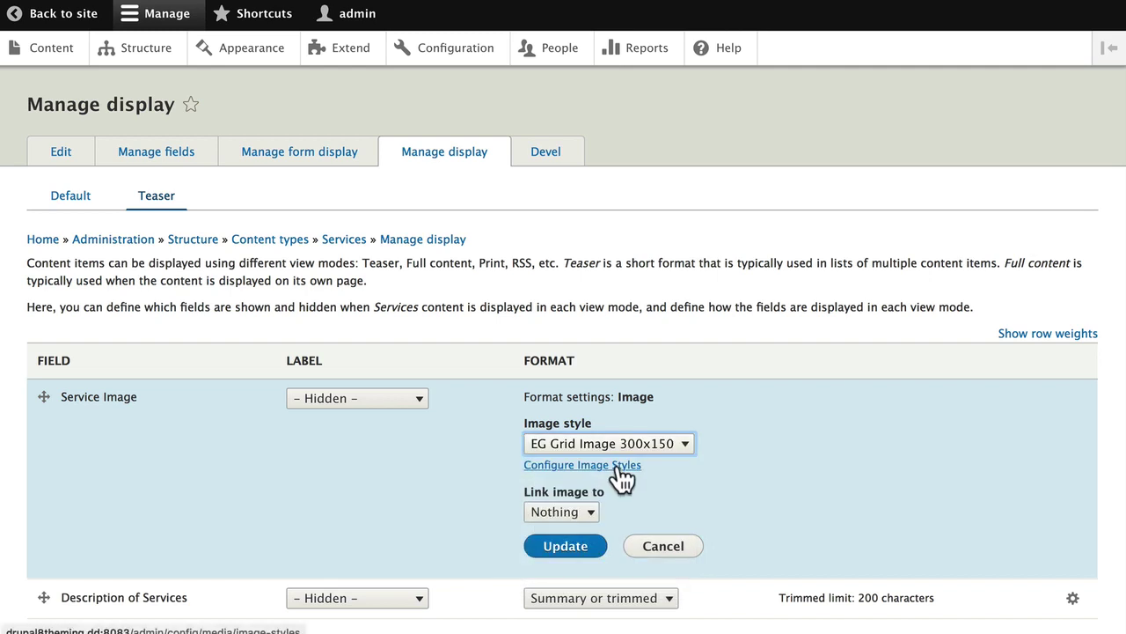
click(563, 514)
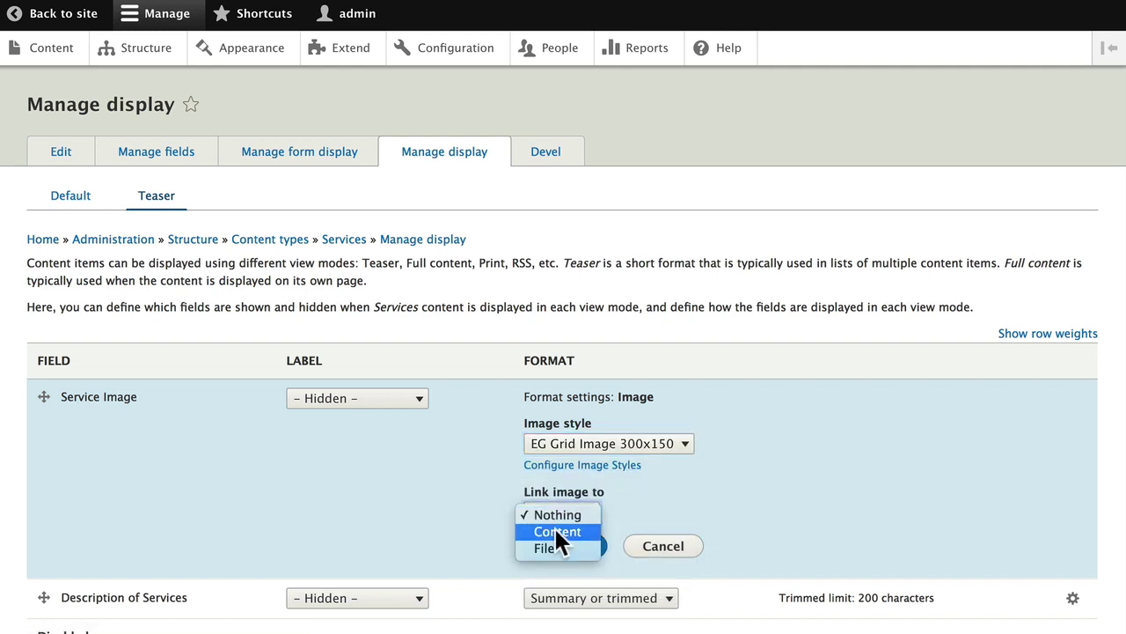
click(555, 529)
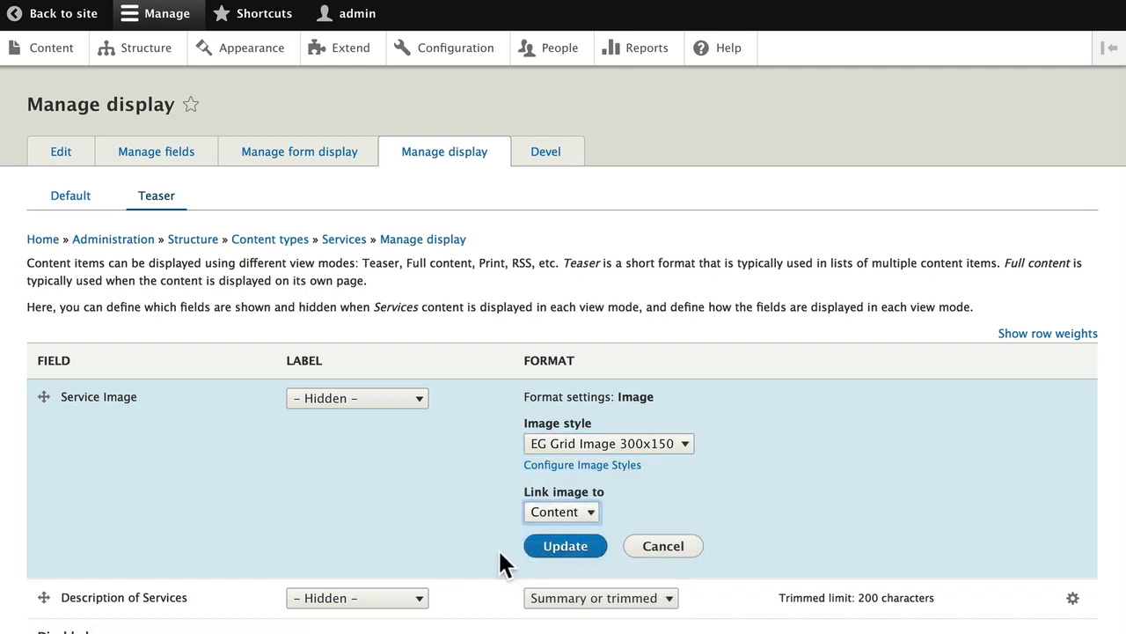
click(563, 545)
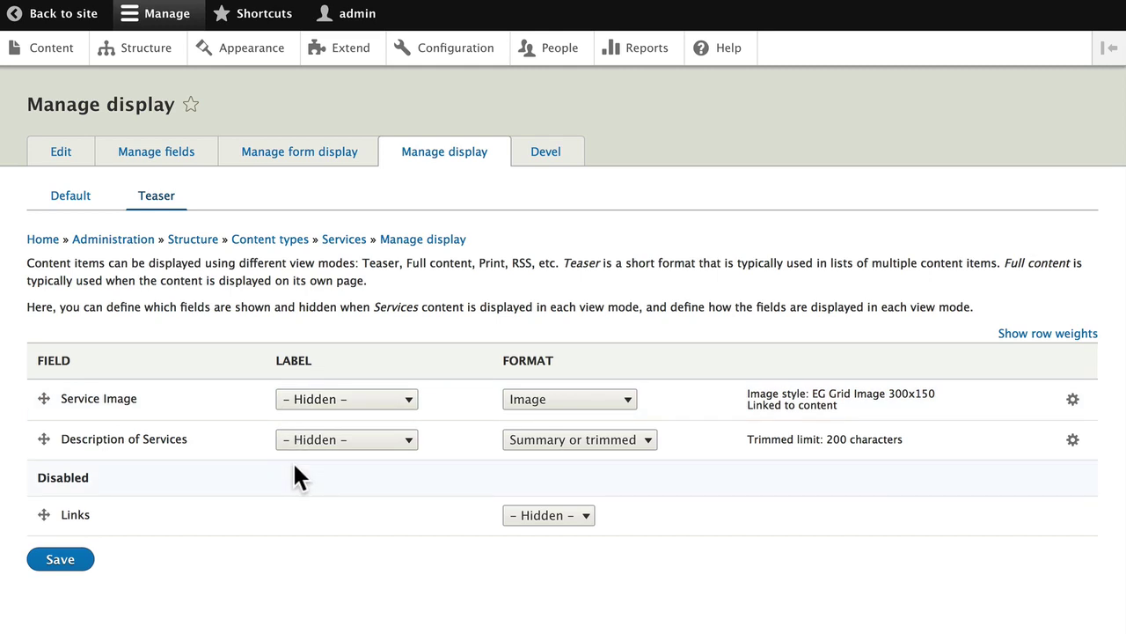
click(57, 560)
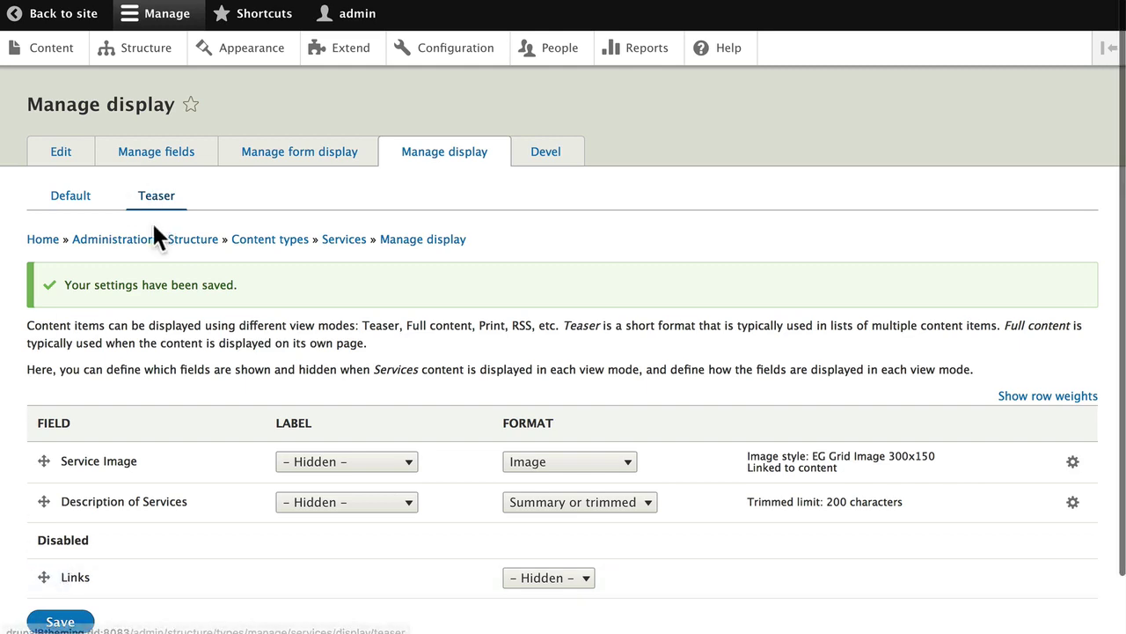
click(164, 159)
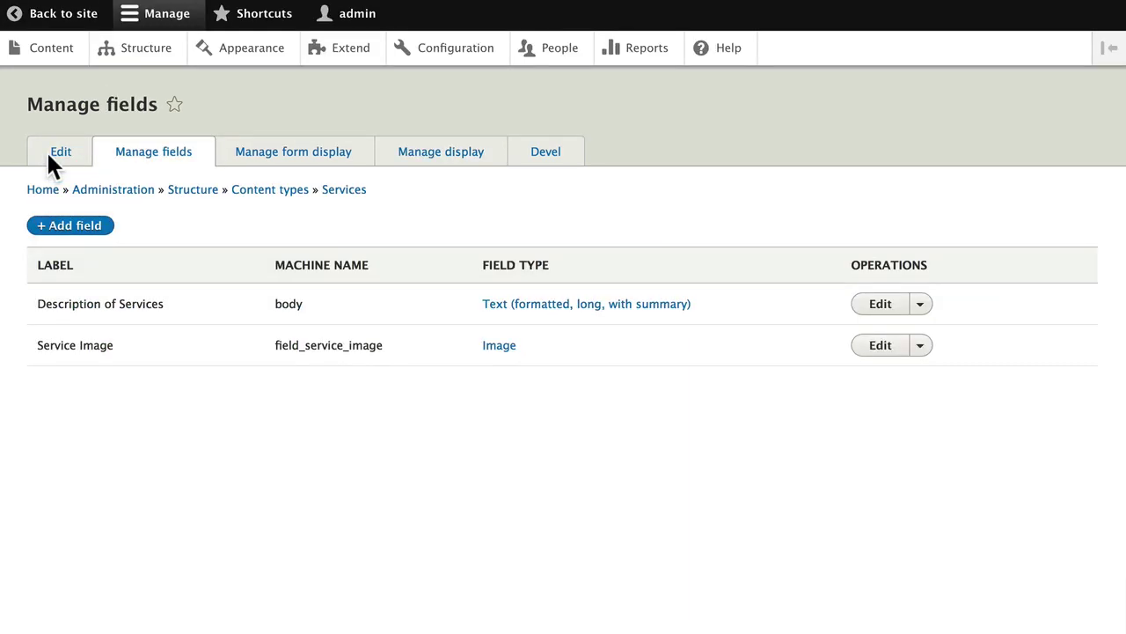